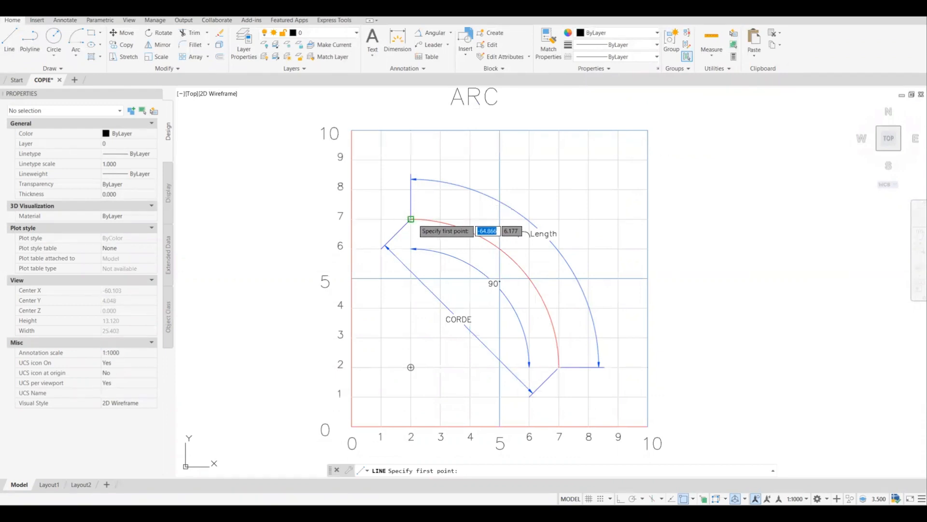
Draw the chord of the red arc as a line from its upper endpoint (2,7) to its lower endpoint (7,2).
{"action": "left_click", "coordinate": [410, 219]}
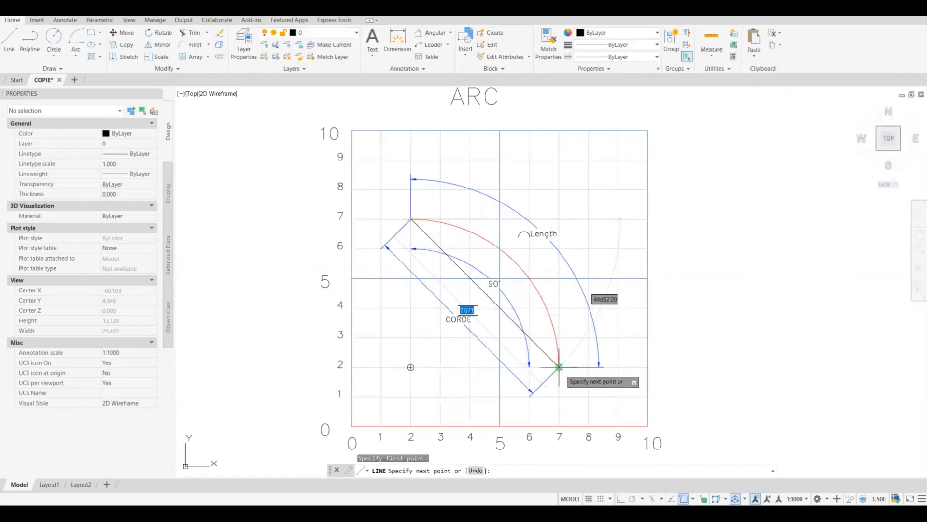
{"action": "left_click", "coordinate": [559, 368]}
{"action": "right_click", "coordinate": [698, 281]}
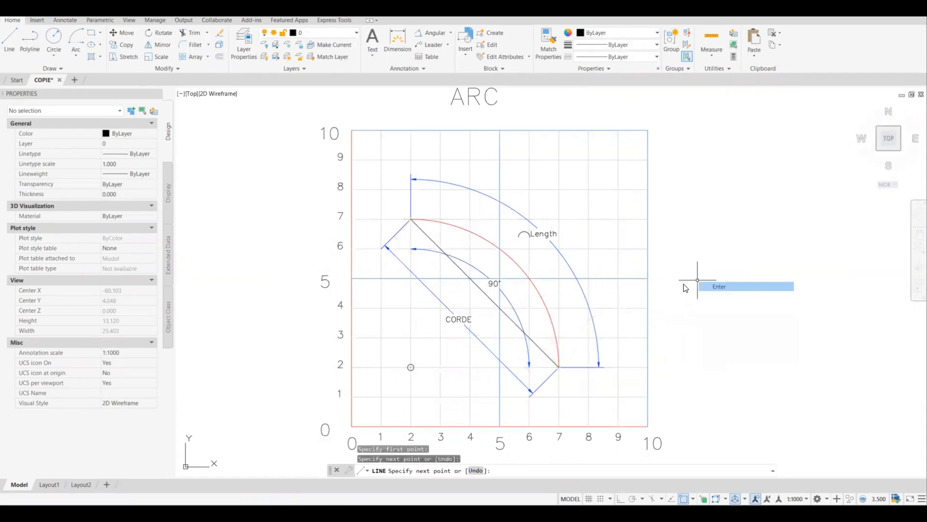
{"action": "left_click", "coordinate": [715, 292]}
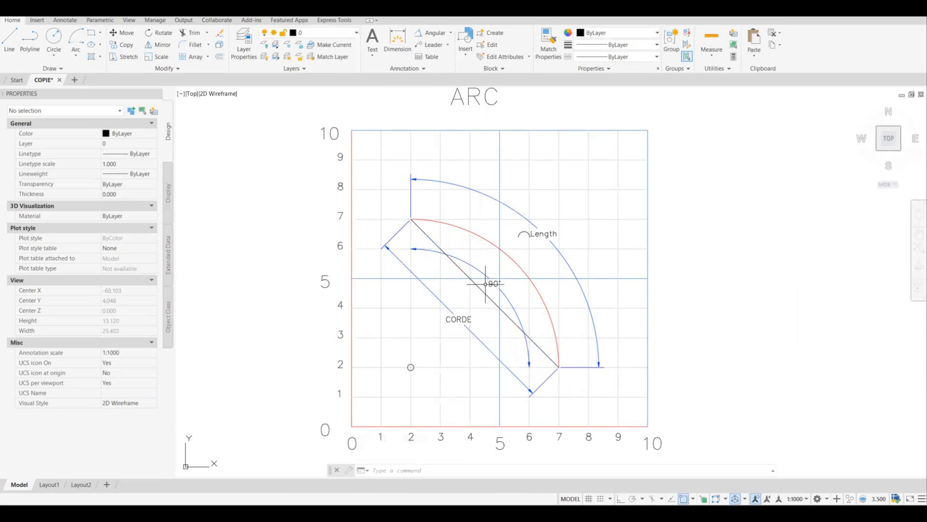
Draw a line from the chord's midpoint to the midpoint of the red arc.
{"action": "left_click", "coordinate": [10, 39]}
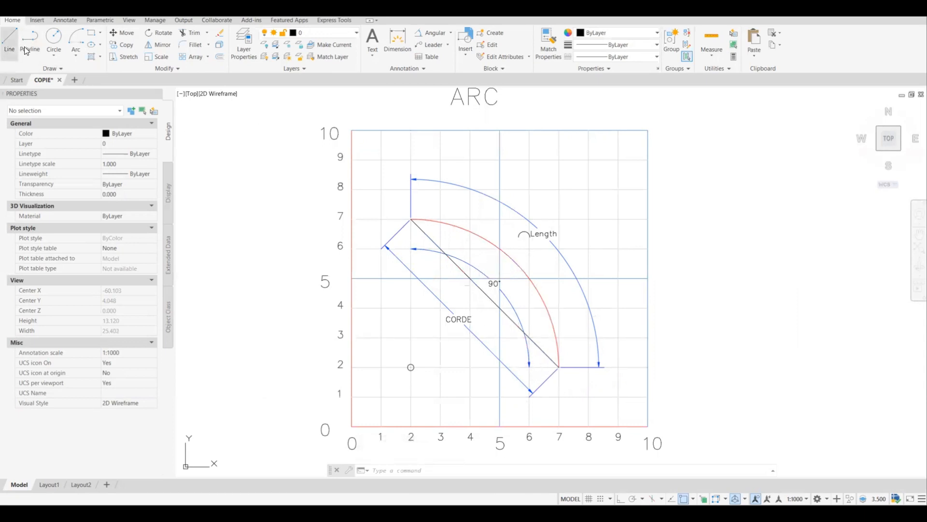
{"action": "left_click", "coordinate": [485, 293]}
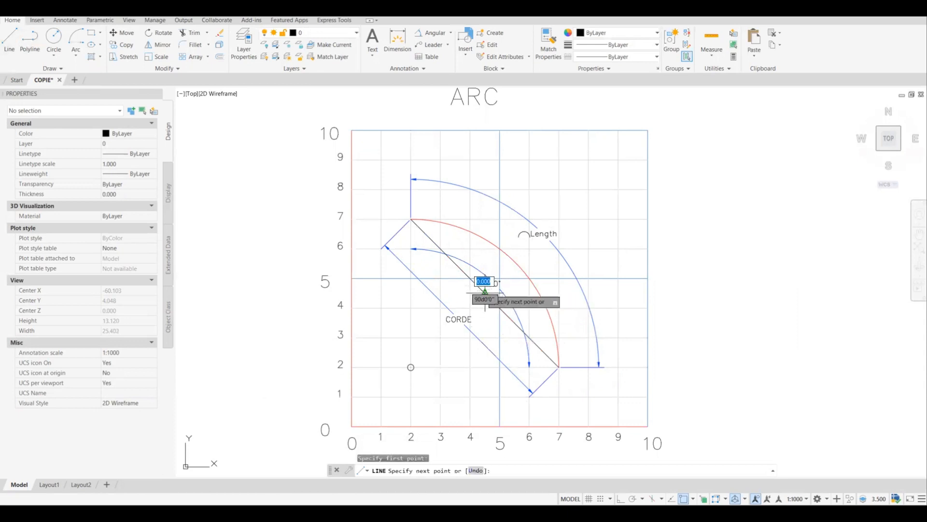
{"action": "left_click", "coordinate": [516, 262]}
{"action": "right_click", "coordinate": [545, 267]}
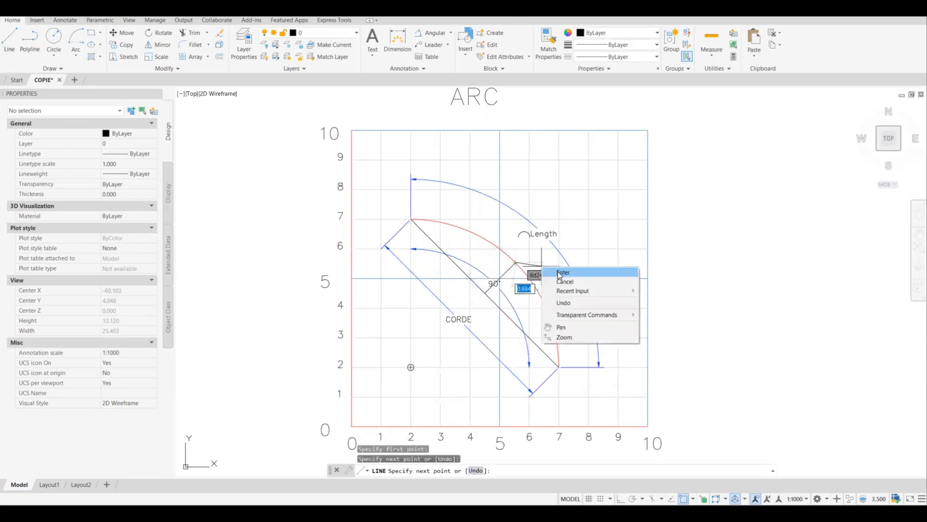
{"action": "left_click", "coordinate": [555, 271]}
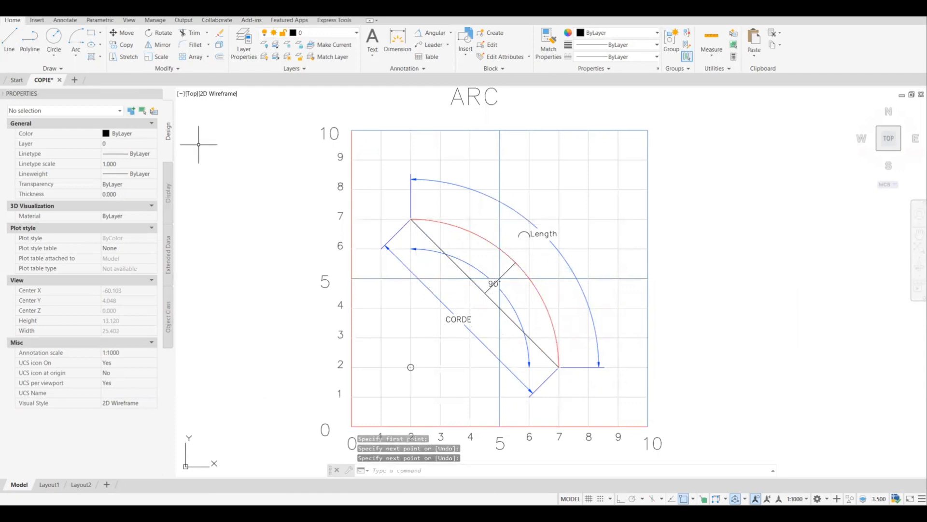
Draw a line from the red arc's midpoint outward to the grid intersection (7,7).
{"action": "left_click", "coordinate": [9, 39]}
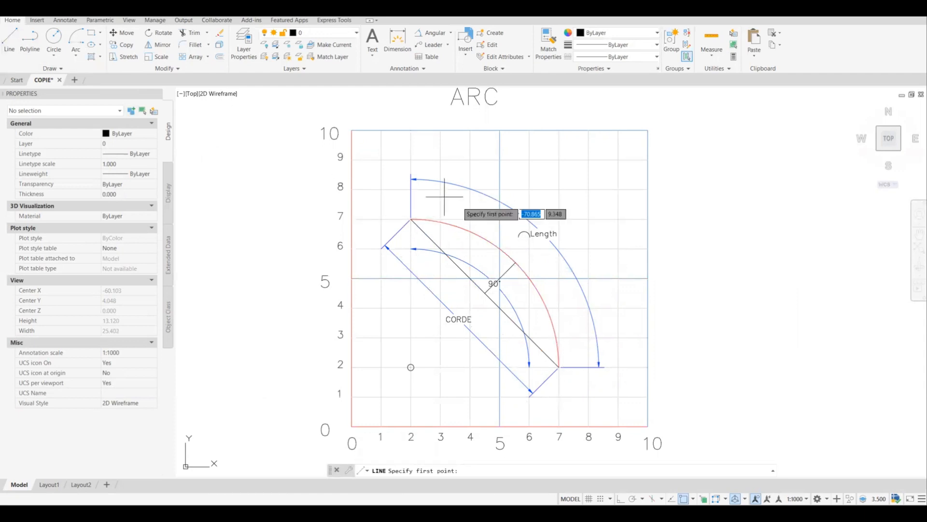
{"action": "left_click", "coordinate": [515, 262]}
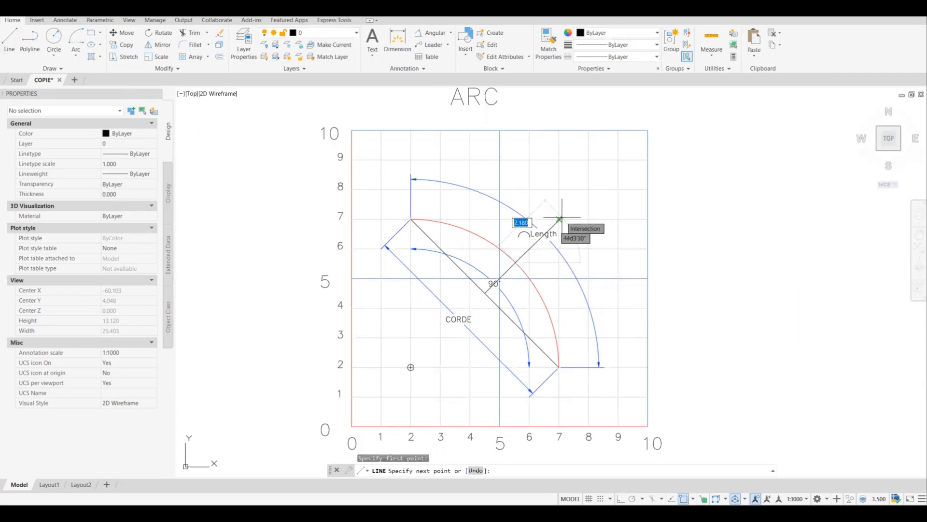
{"action": "left_click", "coordinate": [559, 218]}
{"action": "right_click", "coordinate": [569, 201]}
{"action": "left_click", "coordinate": [583, 209]}
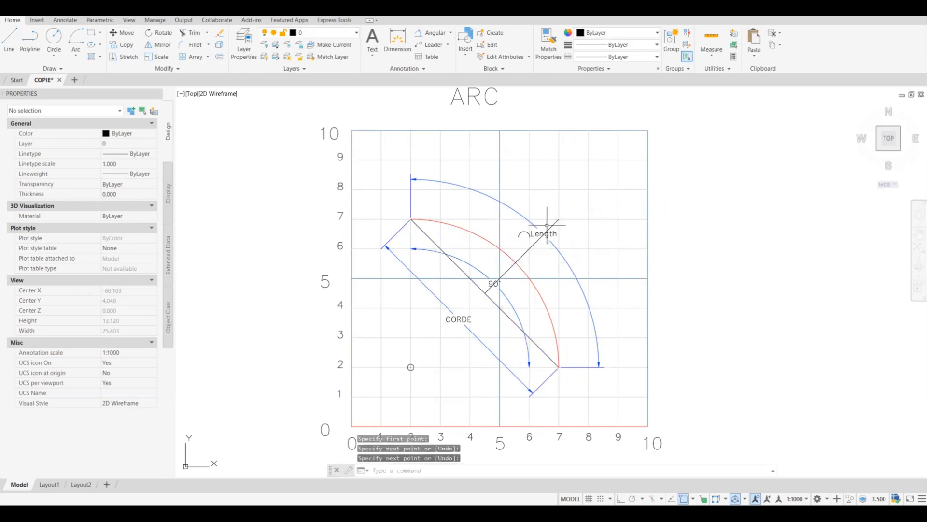
Erase the outward line and the short line between the chord's midpoint and the red arc.
{"action": "left_click", "coordinate": [552, 225]}
{"action": "key", "text": "Delete"}
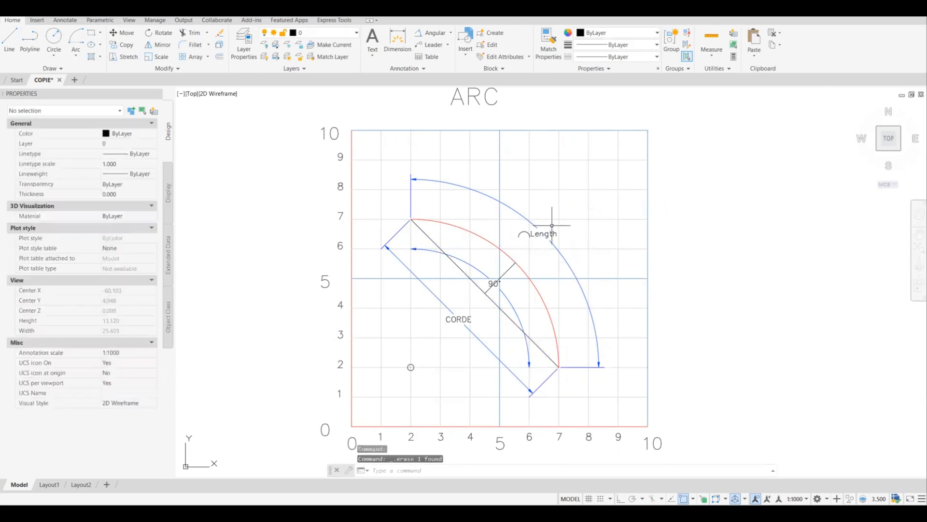
{"action": "left_click", "coordinate": [508, 270]}
{"action": "key", "text": "Delete"}
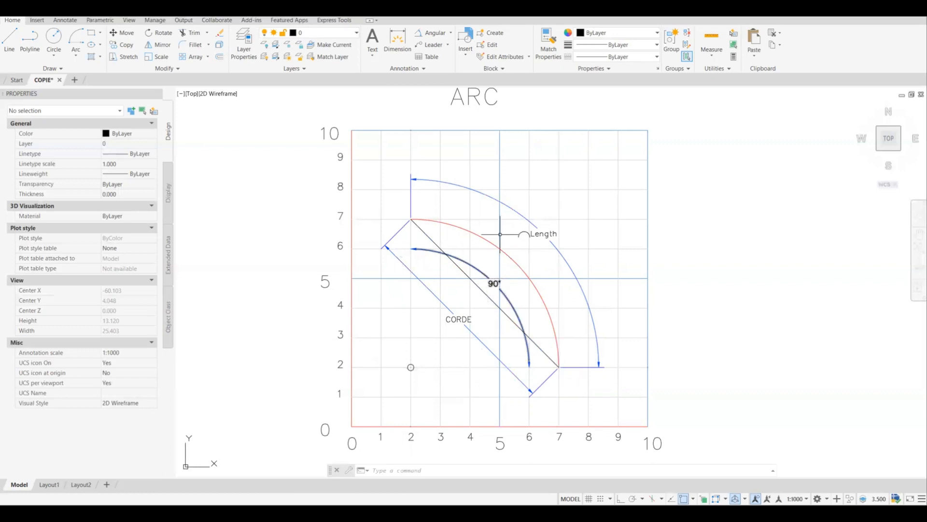
Select the red arc and examine its geometry properties, including radius, angles, arc length and area.
{"action": "left_click", "coordinate": [482, 236]}
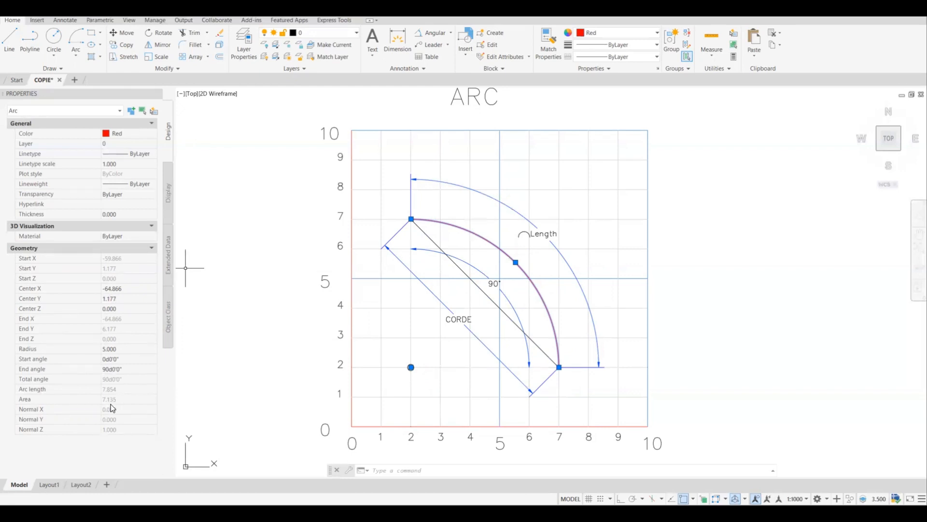
{"action": "left_click", "coordinate": [301, 172]}
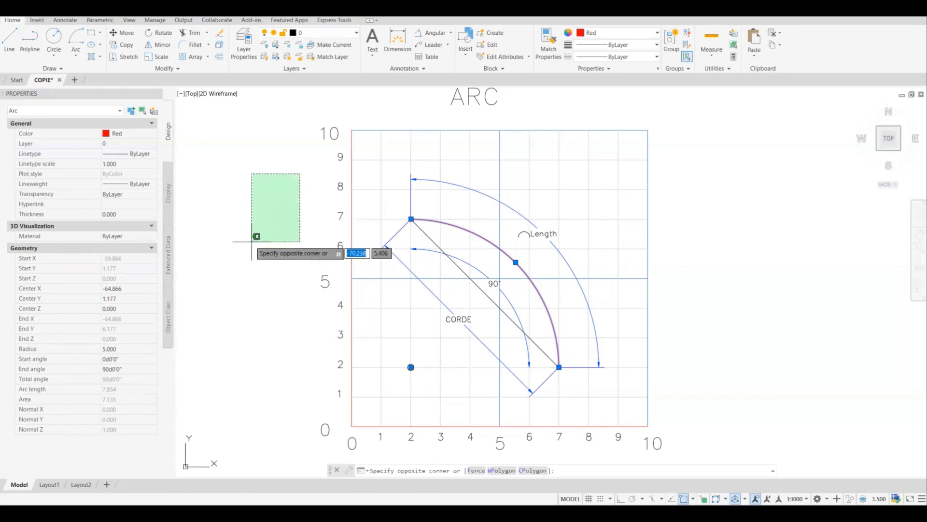
{"action": "left_click", "coordinate": [250, 243]}
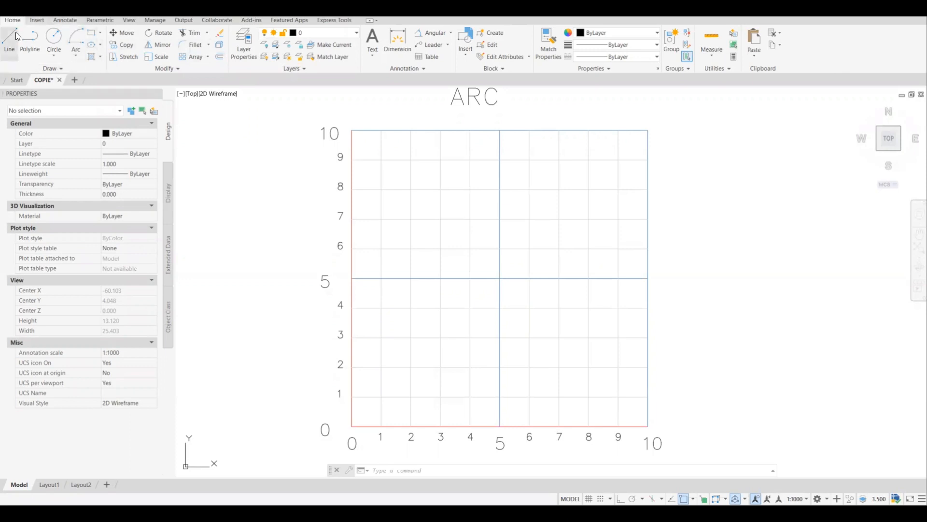
Draw a Start, Center, End arc starting at grid point (8,5), centred at (5,5) and ending at (5,8).
{"action": "left_click", "coordinate": [78, 57]}
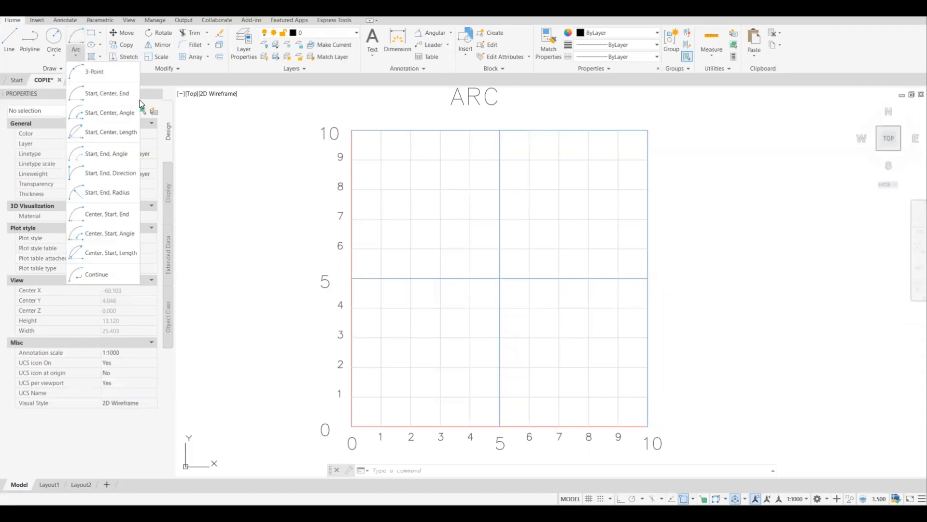
{"action": "left_click", "coordinate": [257, 155]}
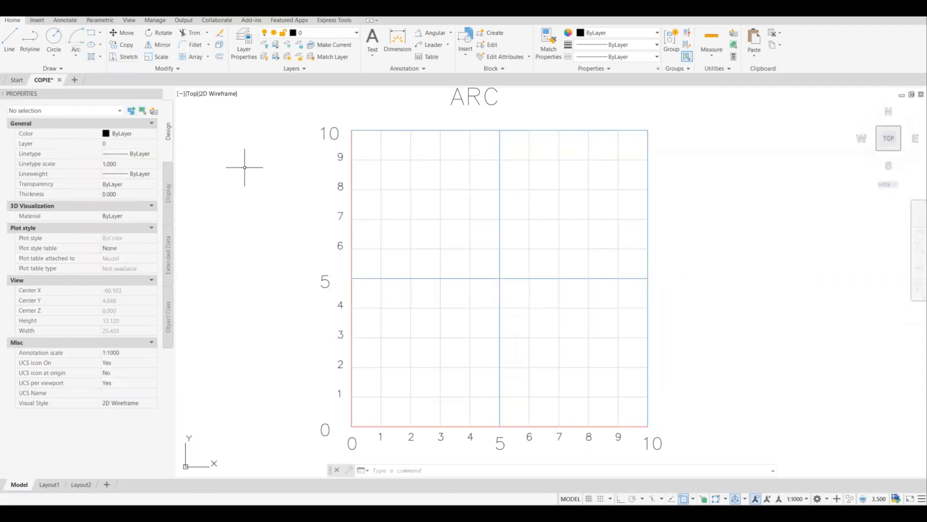
{"action": "left_click", "coordinate": [75, 39]}
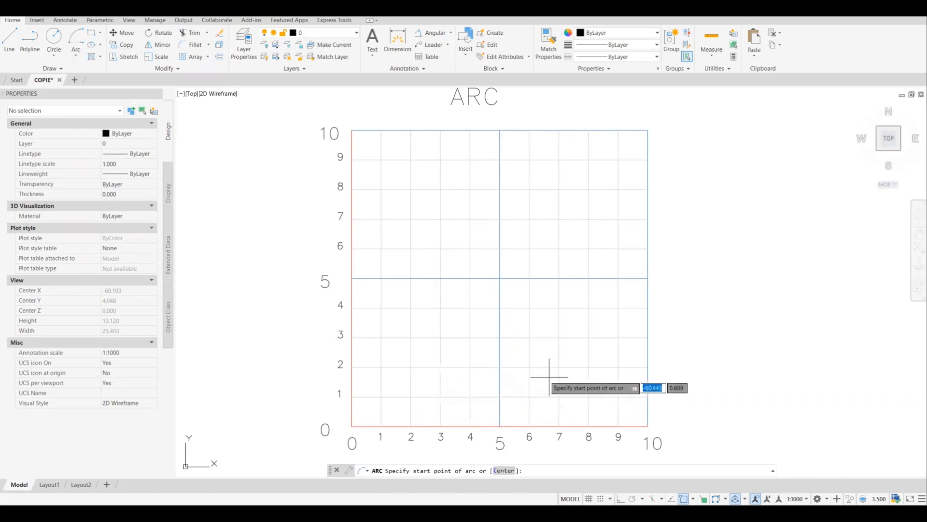
{"action": "left_click", "coordinate": [588, 277]}
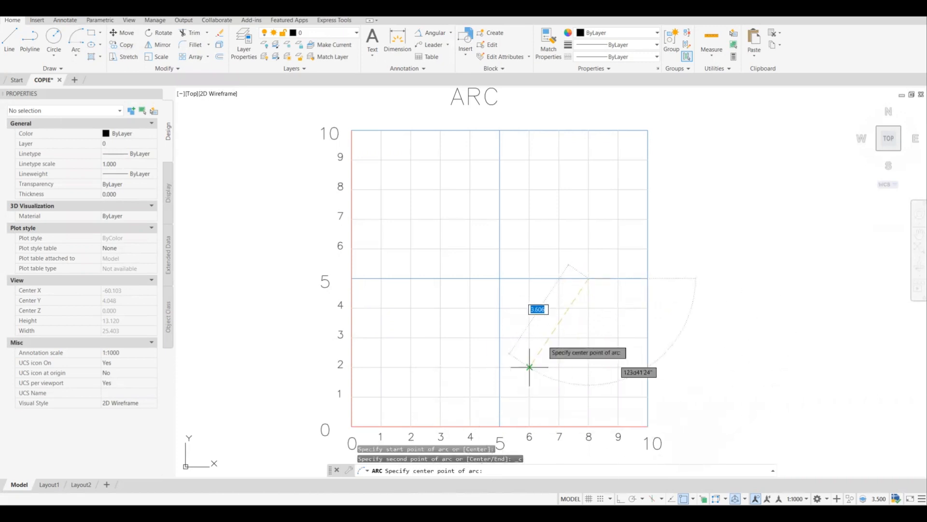
{"action": "left_click", "coordinate": [499, 278]}
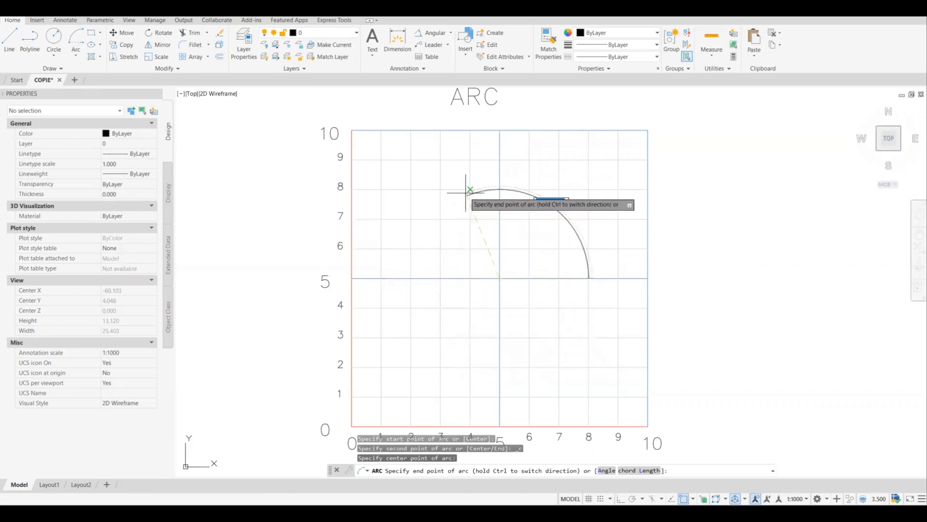
{"action": "left_click", "coordinate": [500, 190]}
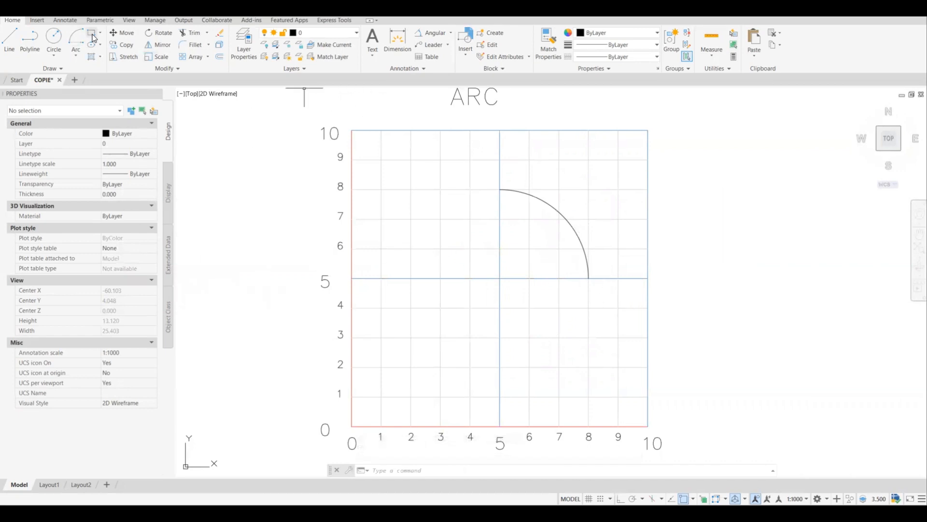
Draw a second arc starting at grid point (7,5), centred at (5,5), with an included angle of 45 degrees.
{"action": "left_click", "coordinate": [77, 40]}
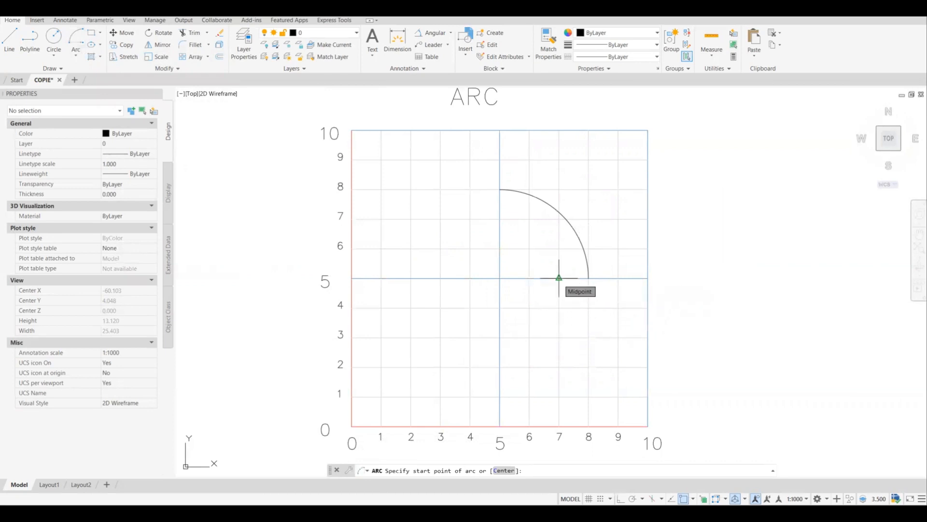
{"action": "left_click", "coordinate": [558, 278]}
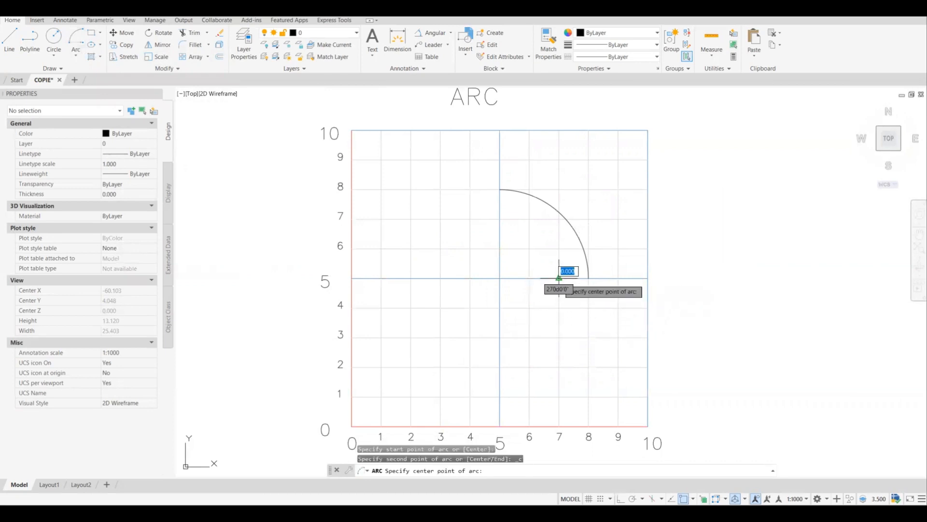
{"action": "left_click", "coordinate": [500, 278]}
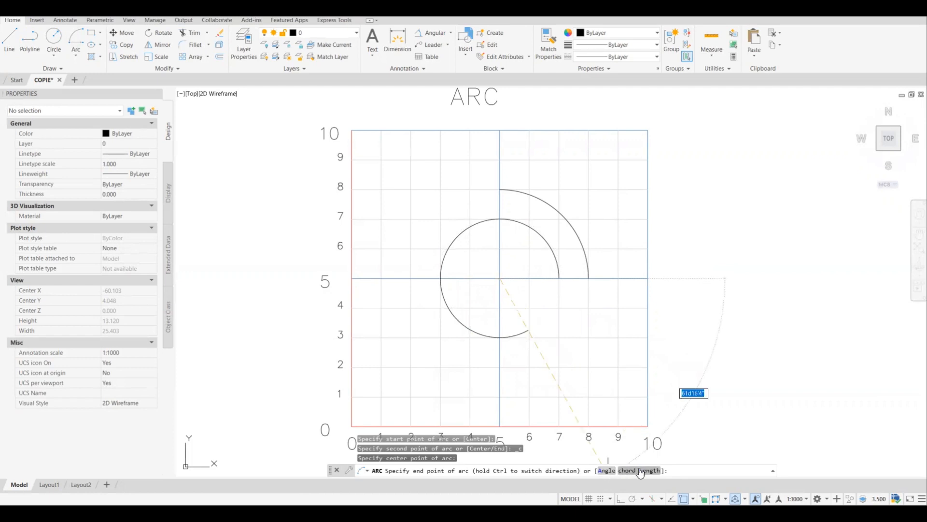
{"action": "left_click", "coordinate": [607, 470]}
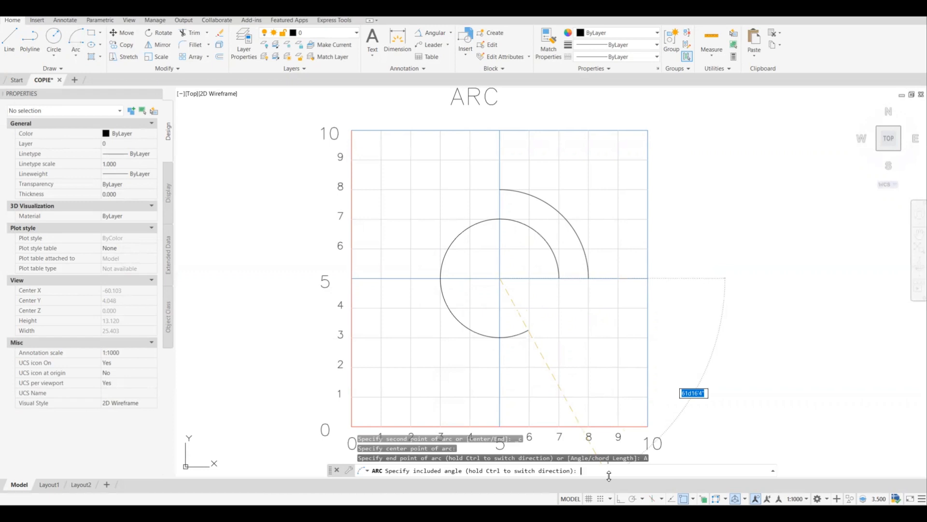
{"action": "key", "text": "Return"}
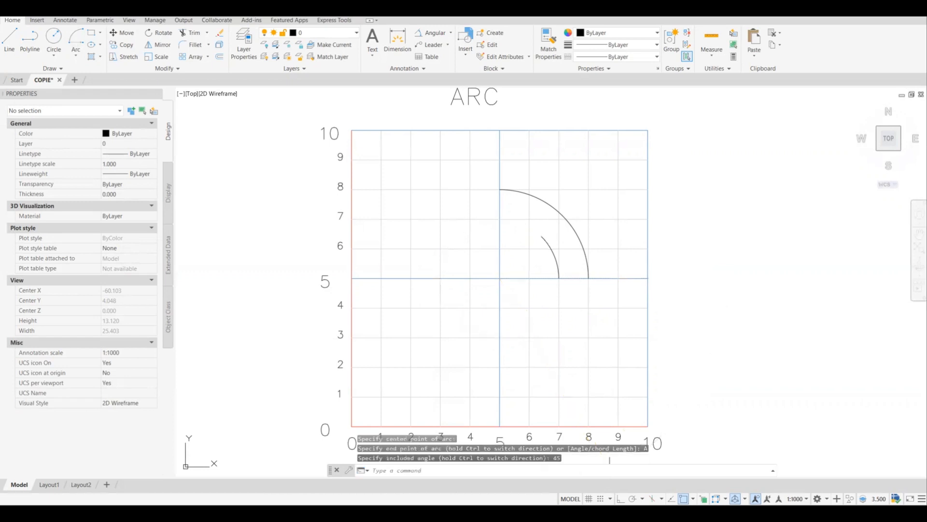
Draw a horizontal line from the arcs' center (5,5) to the inner arc's start point (7,5).
{"action": "scroll", "coordinate": [542, 246], "scroll_direction": "up", "scroll_amount": 2}
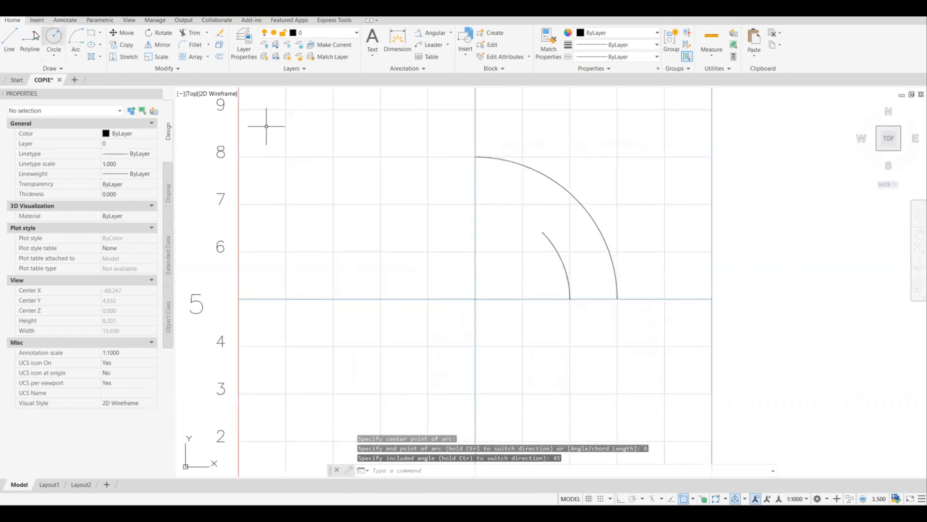
{"action": "left_click", "coordinate": [15, 41]}
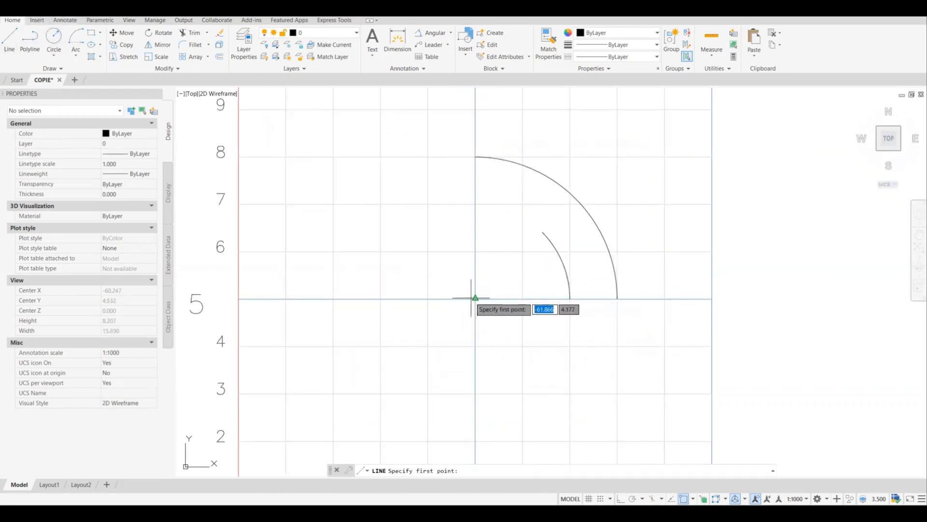
{"action": "left_click", "coordinate": [475, 298]}
{"action": "left_click", "coordinate": [570, 298]}
{"action": "right_click", "coordinate": [530, 275]}
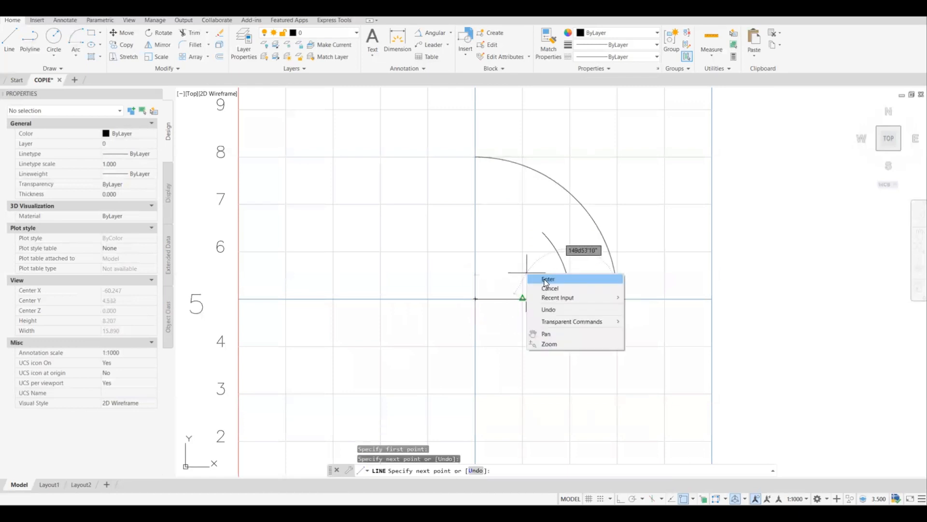
{"action": "left_click", "coordinate": [539, 278]}
Draw a second line from the inner arc's upper endpoint back to the center at (5,5).
{"action": "right_click", "coordinate": [512, 271]}
{"action": "left_click", "coordinate": [519, 276]}
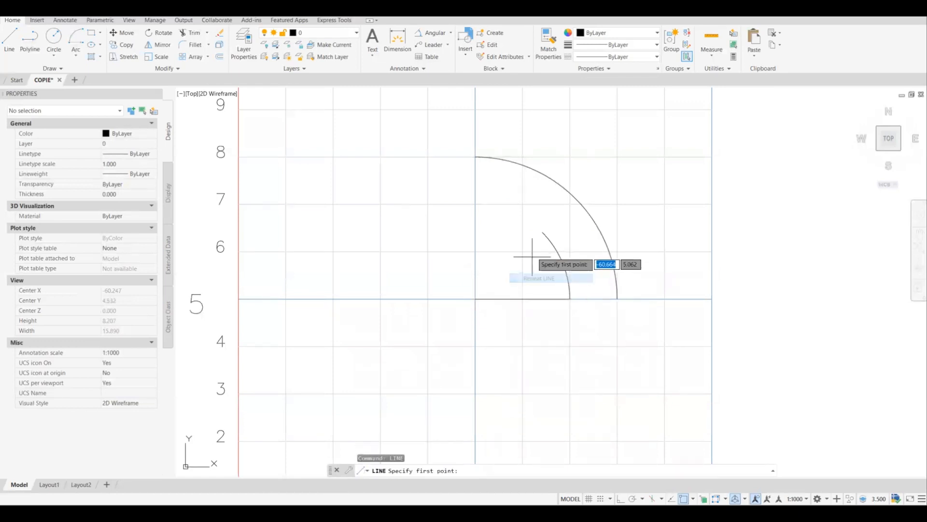
{"action": "left_click", "coordinate": [542, 232]}
{"action": "scroll", "coordinate": [497, 266], "scroll_direction": "up", "scroll_amount": 2}
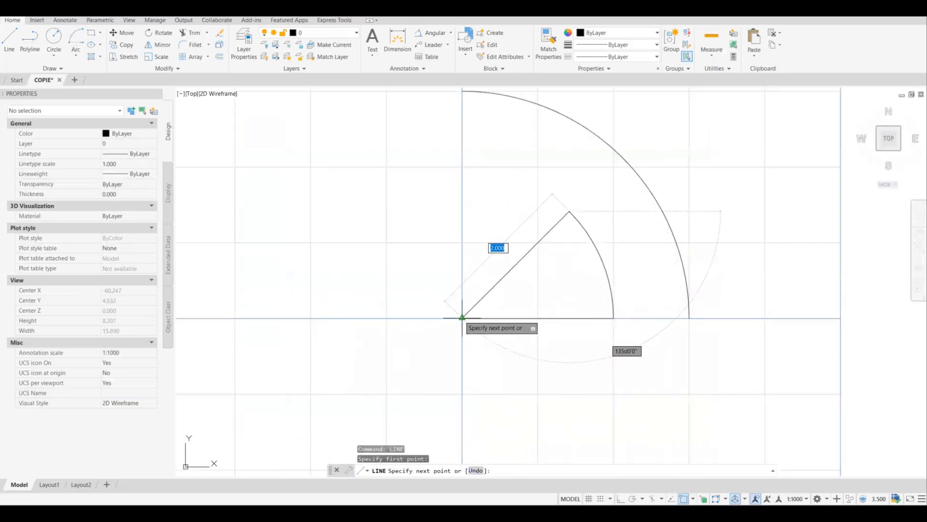
{"action": "right_click", "coordinate": [427, 286]}
{"action": "left_click", "coordinate": [435, 292]}
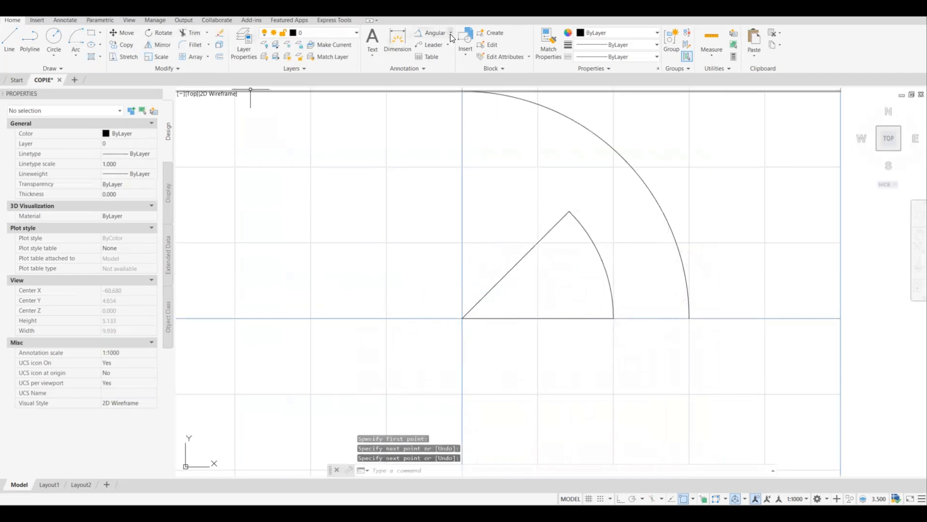
Add an angular dimension between the sloped and horizontal radius lines, placed inside the inner arc.
{"action": "left_click", "coordinate": [437, 32]}
{"action": "left_click", "coordinate": [533, 247]}
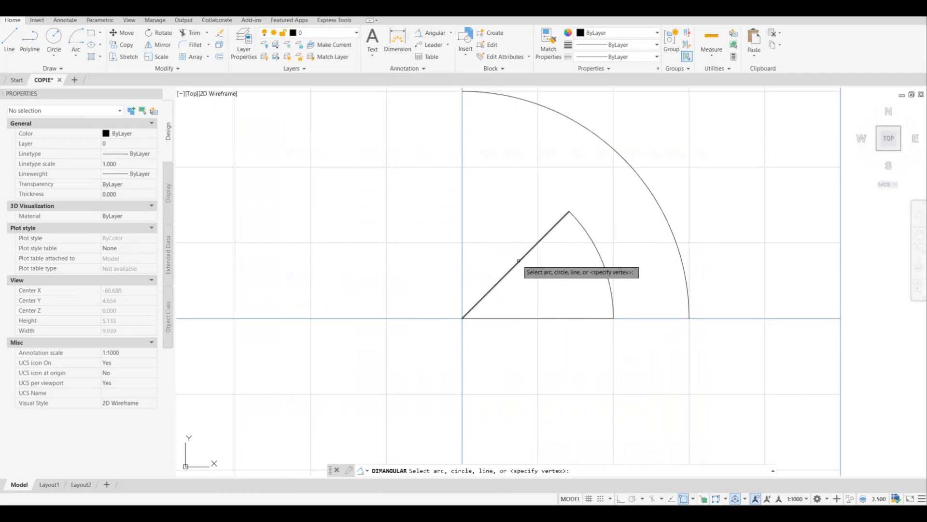
{"action": "left_click", "coordinate": [571, 313]}
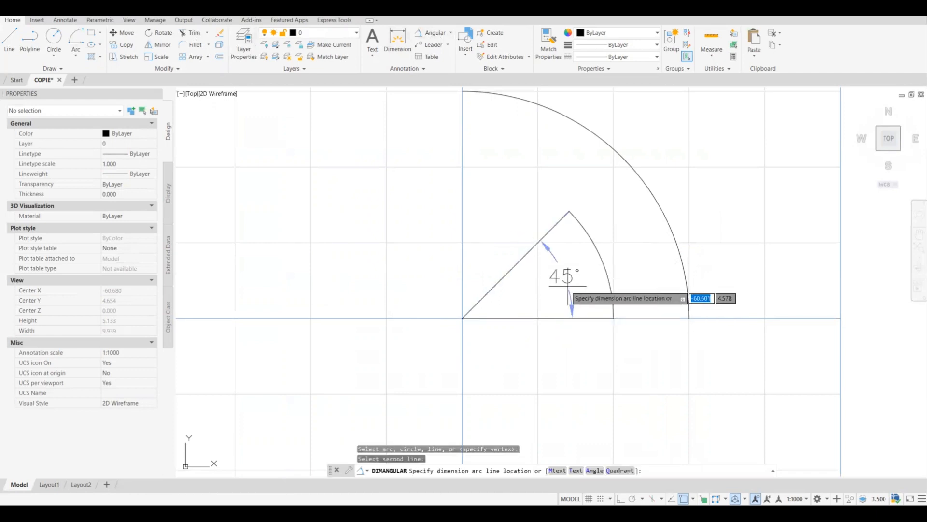
{"action": "left_click", "coordinate": [572, 282]}
{"action": "scroll", "coordinate": [555, 321], "scroll_direction": "down", "scroll_amount": 4}
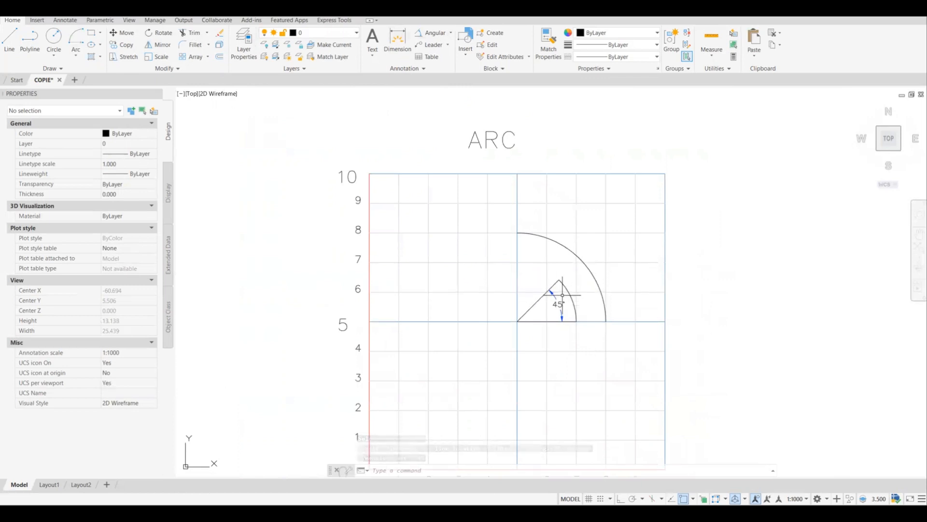
Draw an arc starting at grid point (5,2), centred at (3,2), with a chord length of 4.
{"action": "left_click", "coordinate": [77, 39]}
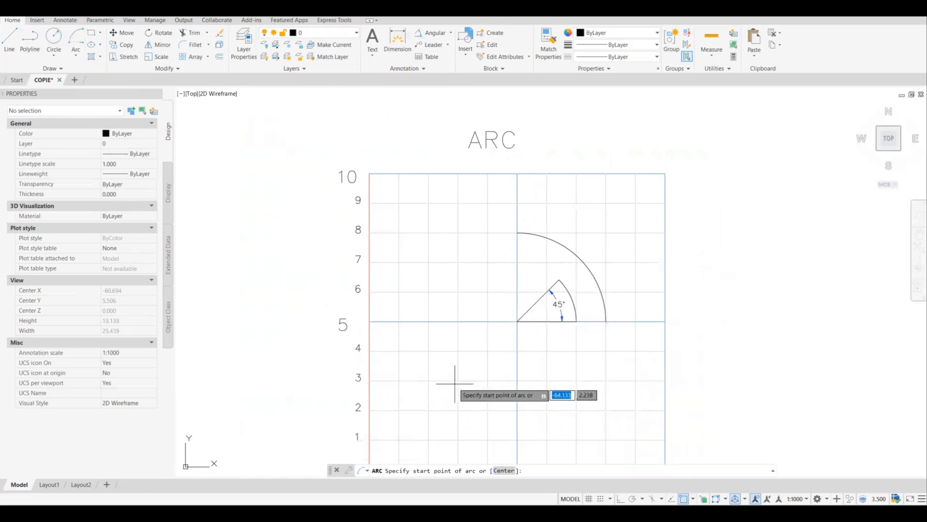
{"action": "left_click", "coordinate": [516, 410]}
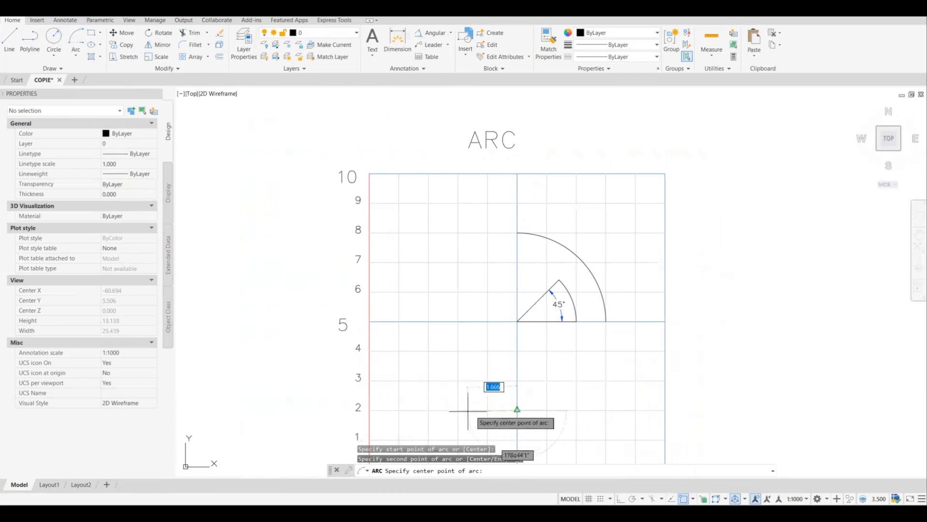
{"action": "left_click", "coordinate": [457, 410]}
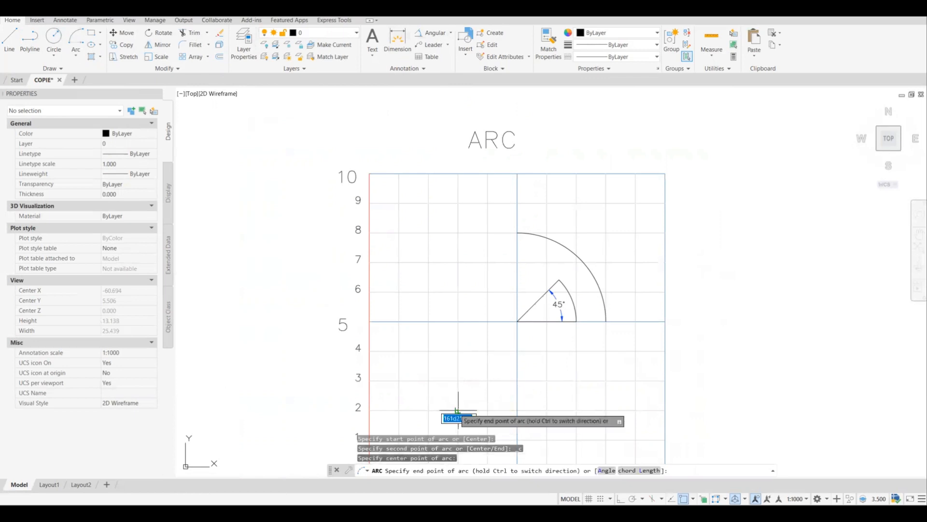
{"action": "left_click", "coordinate": [633, 471]}
{"action": "scroll", "coordinate": [502, 404], "scroll_direction": "up", "scroll_amount": 6}
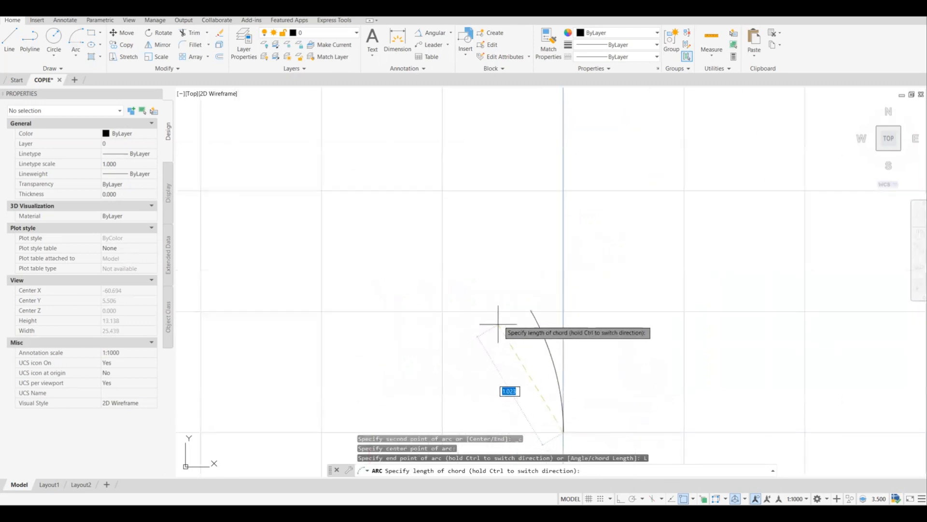
{"action": "scroll", "coordinate": [502, 333], "scroll_direction": "down", "scroll_amount": 6}
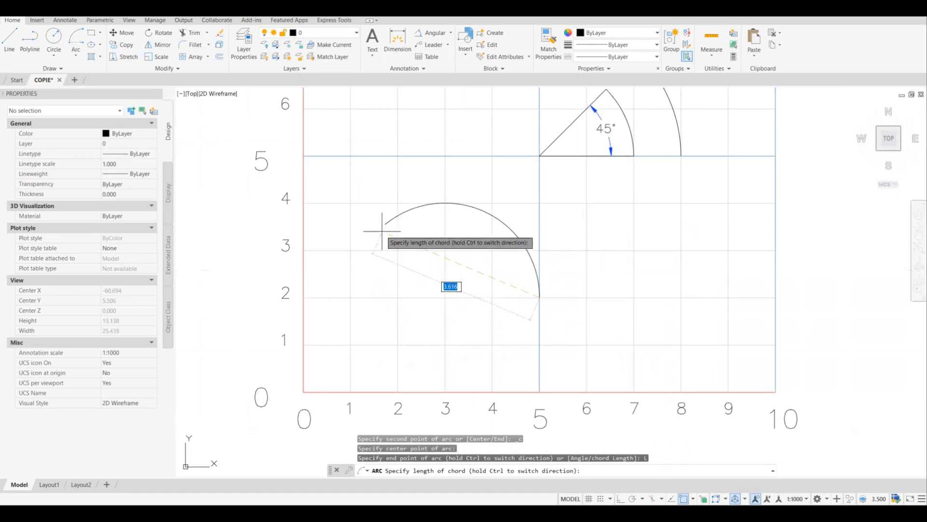
{"action": "key", "text": "Return"}
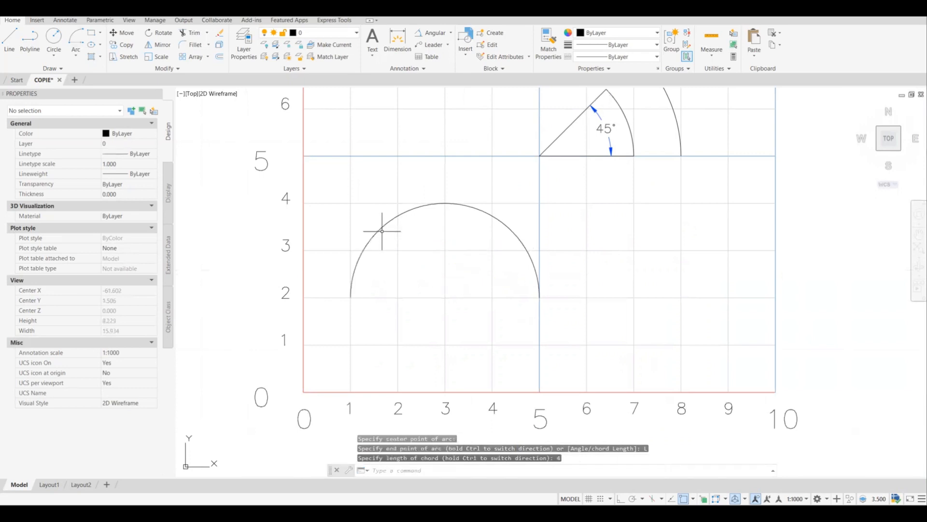
Check the chord length between the new semicircular arc's two endpoints with a temporary dimension, without placing it.
{"action": "scroll", "coordinate": [523, 322], "scroll_direction": "up", "scroll_amount": 2}
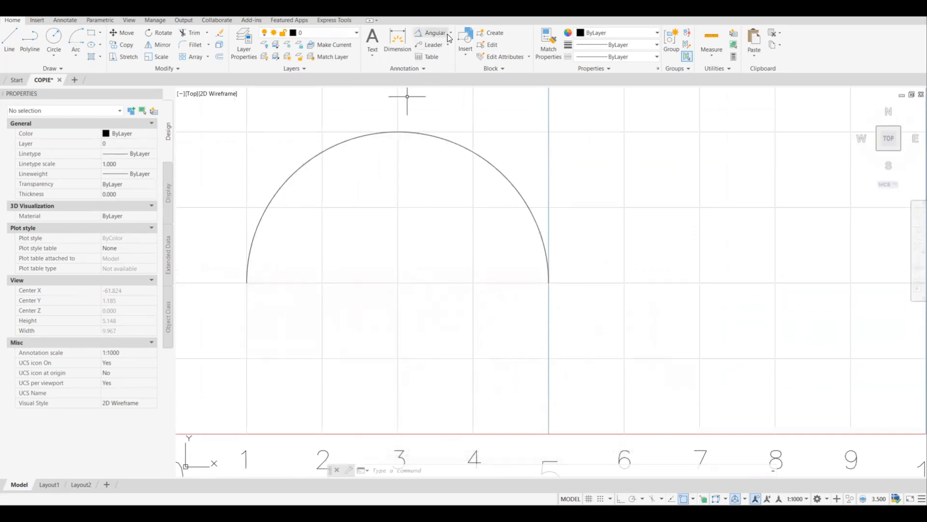
{"action": "left_click", "coordinate": [392, 39]}
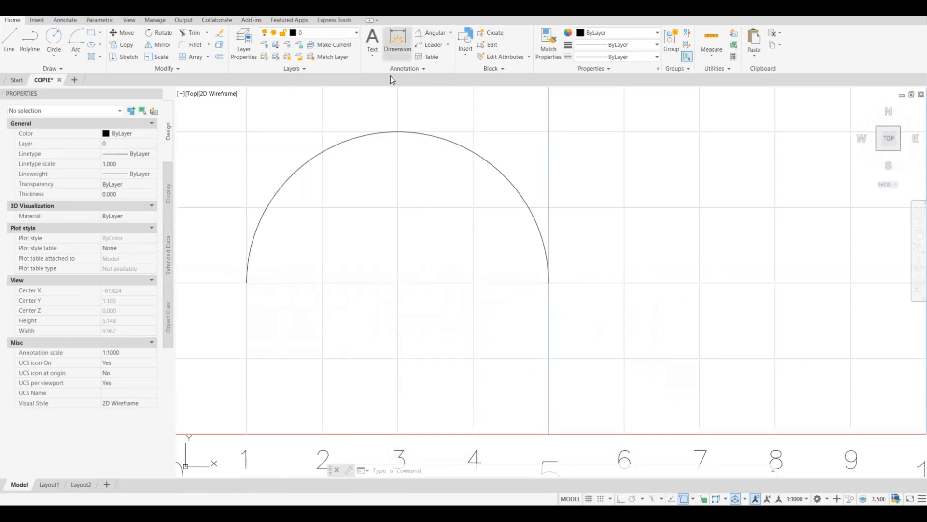
{"action": "left_click", "coordinate": [246, 283]}
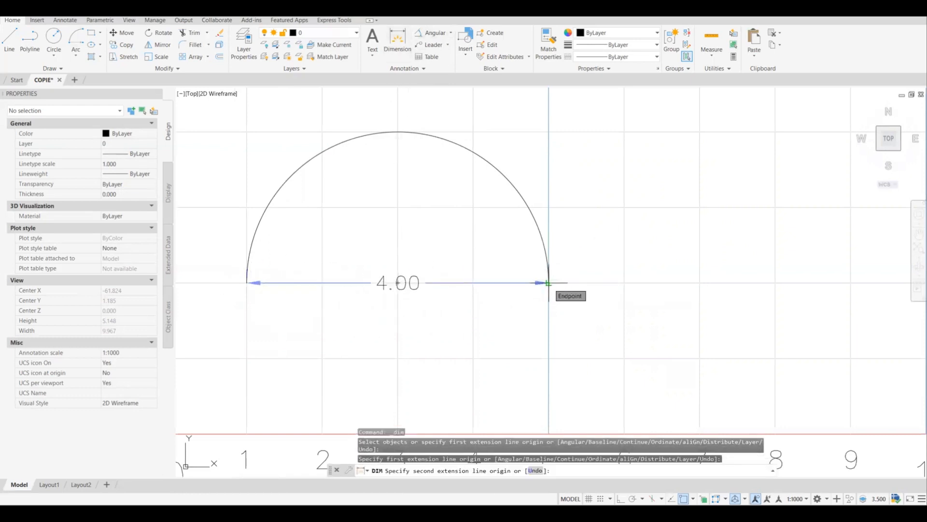
{"action": "key", "text": "Escape"}
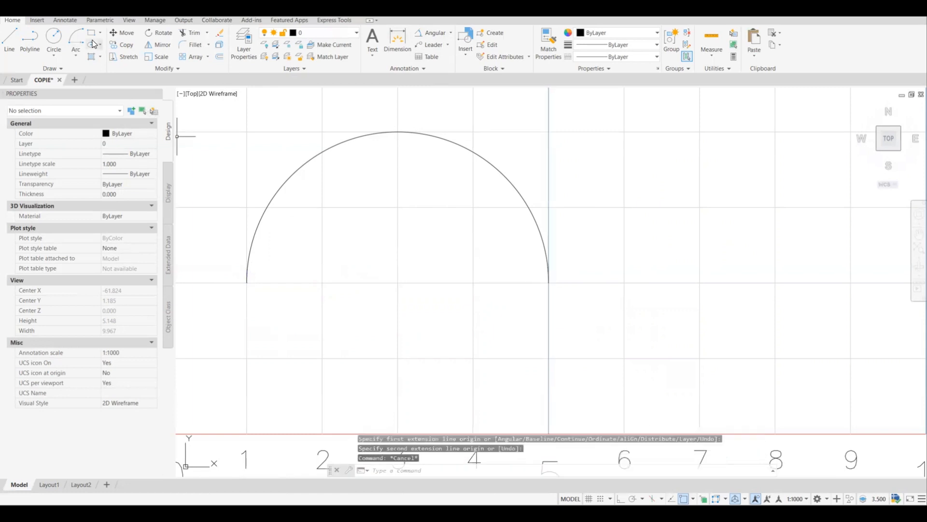
Draw an arc starting at grid point (9,1), centred at (6,1), with a chord length of 3.25.
{"action": "left_click", "coordinate": [76, 38]}
{"action": "scroll", "coordinate": [489, 284], "scroll_direction": "down", "scroll_amount": 2}
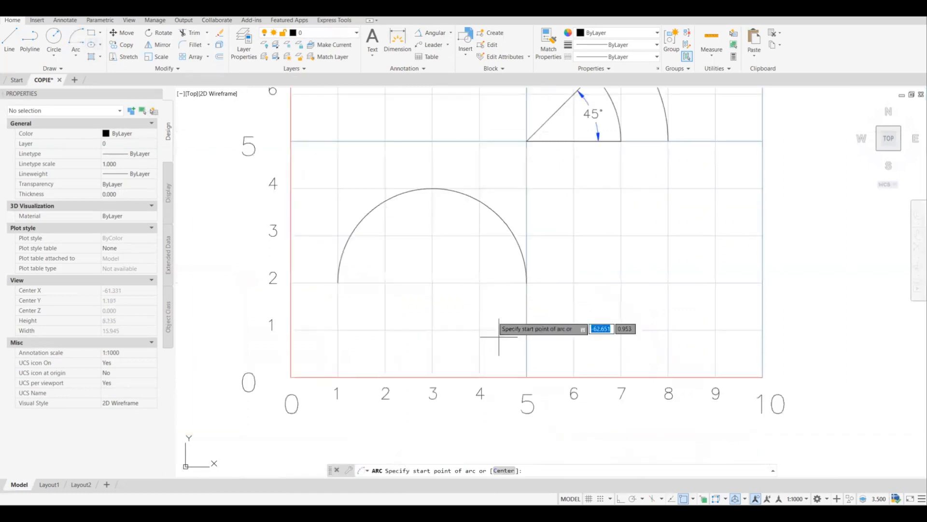
{"action": "left_click", "coordinate": [715, 330]}
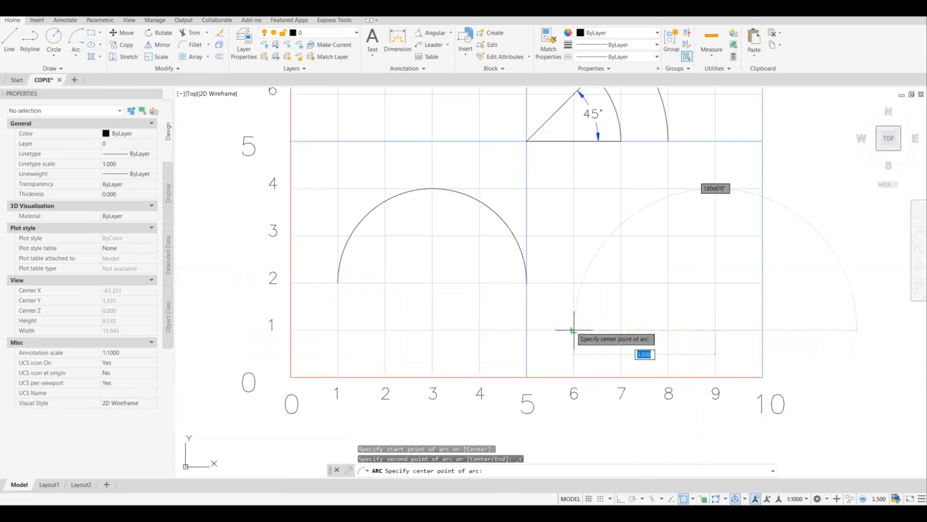
{"action": "type", "text": "c"}
{"action": "key", "text": "Return"}
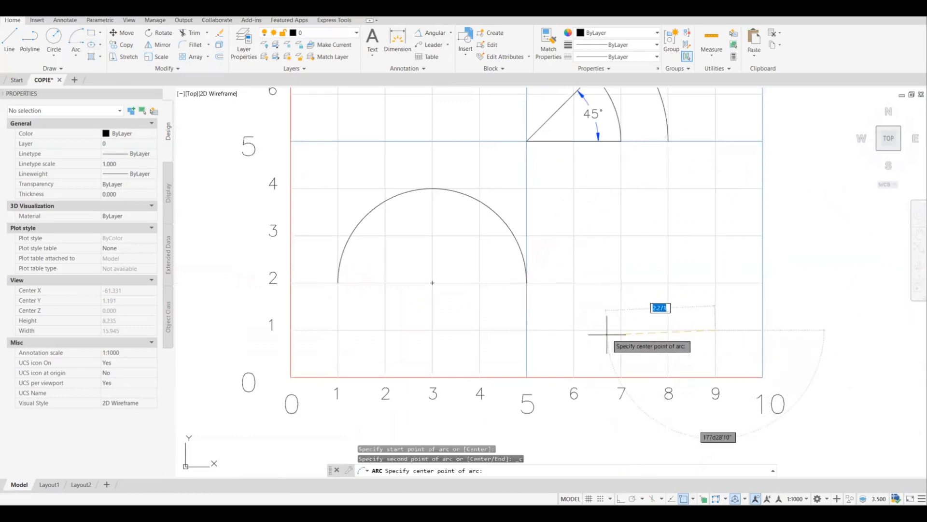
{"action": "left_click", "coordinate": [573, 329]}
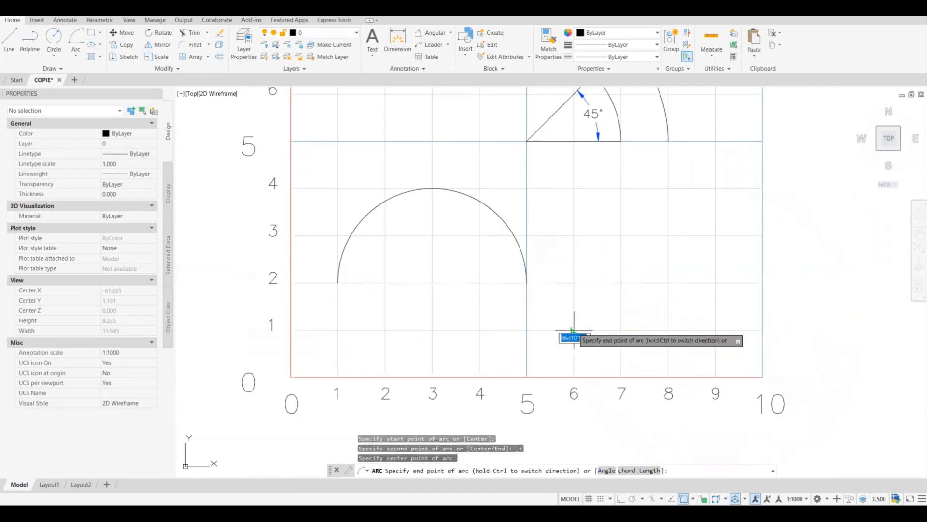
{"action": "left_click", "coordinate": [634, 471]}
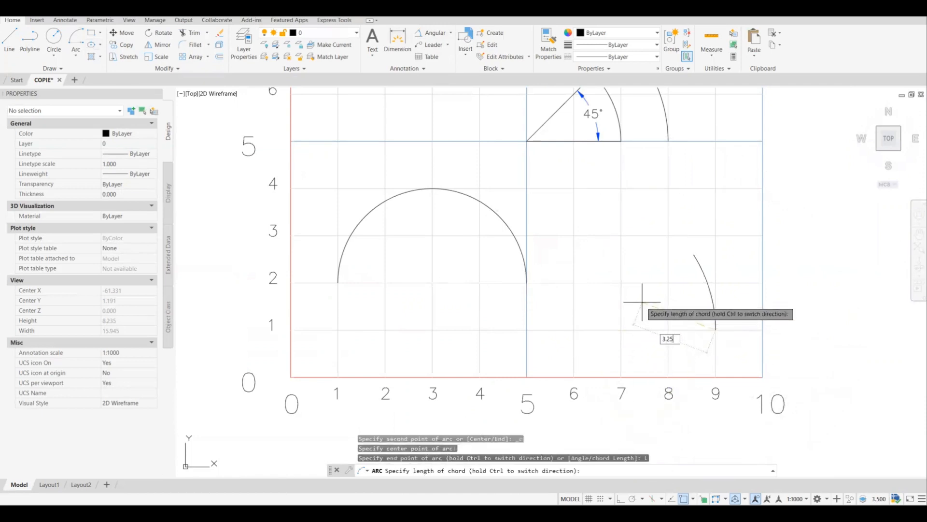
{"action": "key", "text": "Return"}
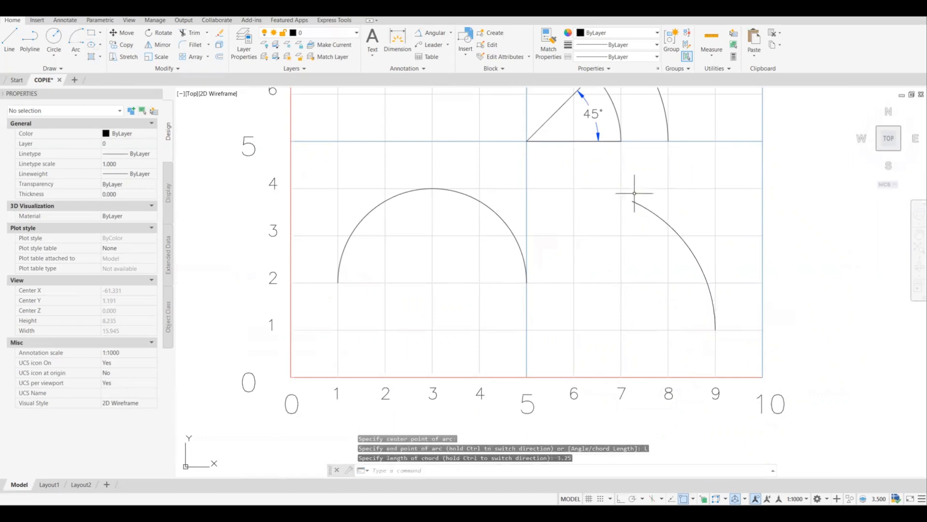
Add an aligned dimension between the endpoints of the arc starting at (9,1), placed on the arc's inner side.
{"action": "left_click", "coordinate": [450, 32]}
{"action": "left_click", "coordinate": [439, 71]}
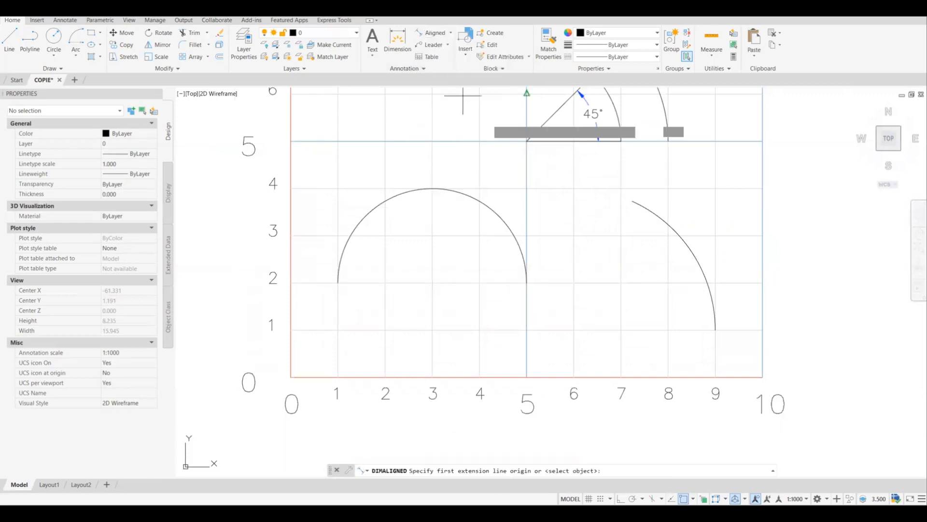
{"action": "left_click", "coordinate": [633, 201]}
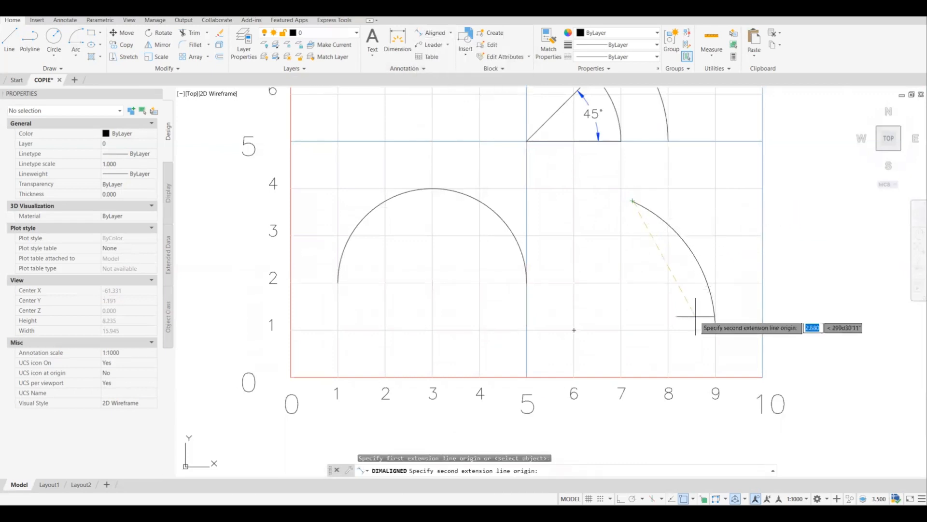
{"action": "left_click", "coordinate": [715, 330]}
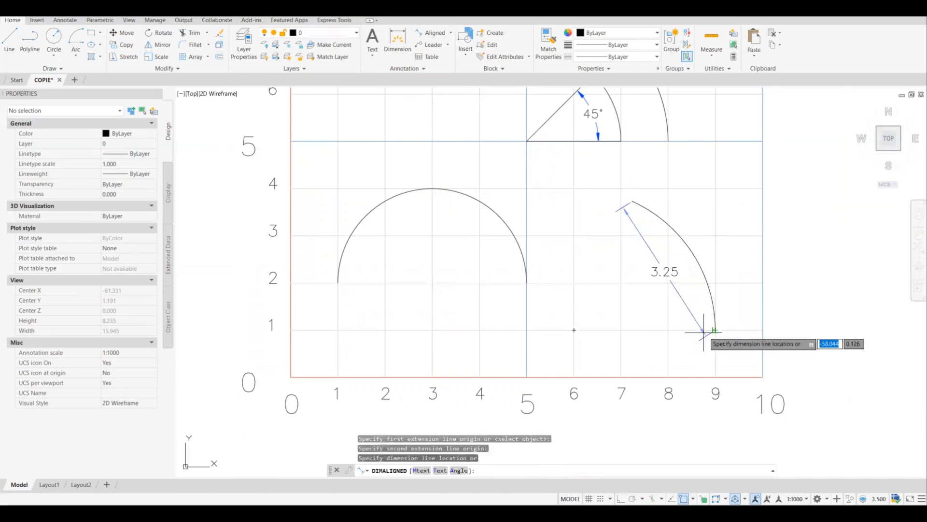
{"action": "left_click", "coordinate": [658, 325]}
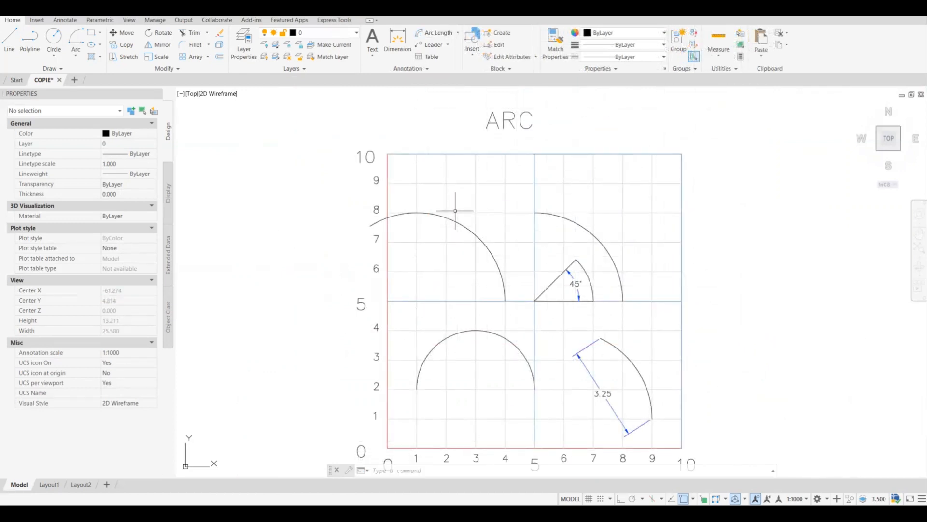
Draw the first door's swing arc, centred on the leaf's hinge corner, from the opposite frame's rebate corner to the leaf's free end.
{"action": "scroll", "coordinate": [455, 210], "scroll_direction": "down", "scroll_amount": 2}
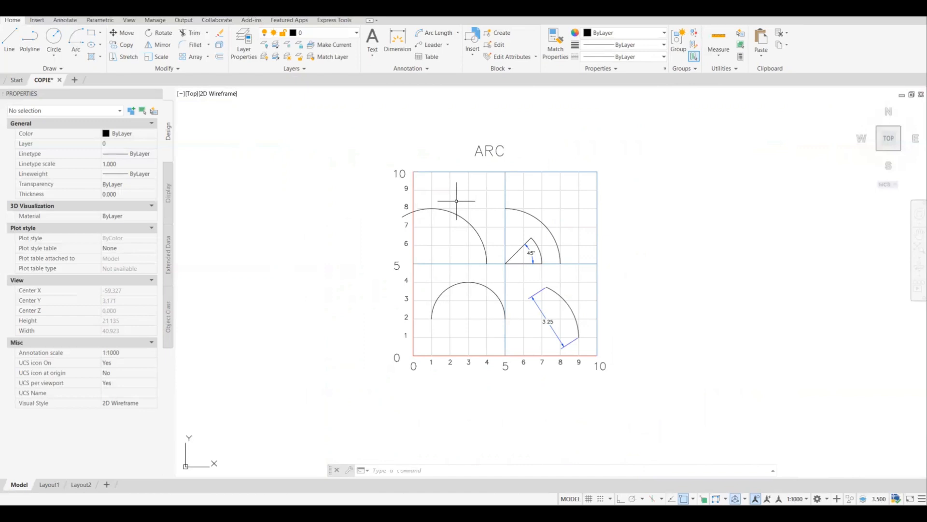
{"action": "scroll", "coordinate": [456, 201], "scroll_direction": "down", "scroll_amount": 8}
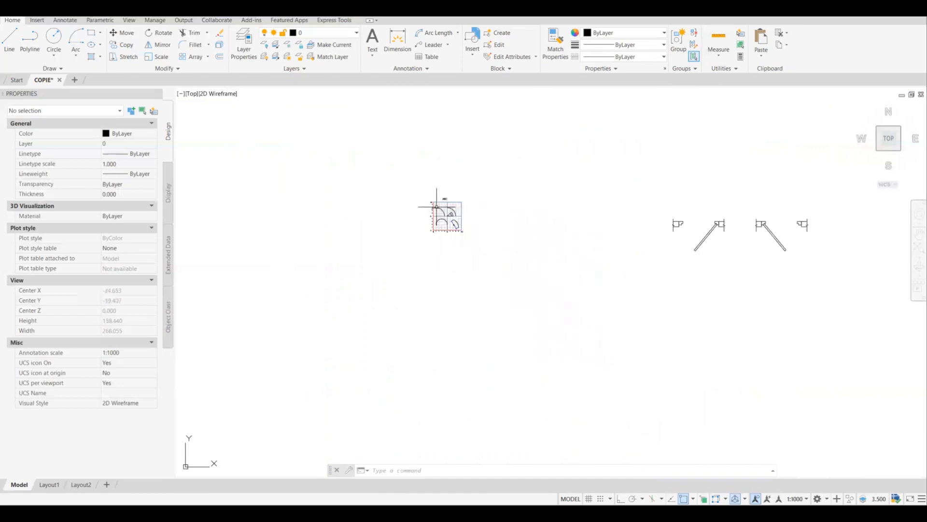
{"action": "scroll", "coordinate": [812, 227], "scroll_direction": "up", "scroll_amount": 4}
{"action": "scroll", "coordinate": [601, 222], "scroll_direction": "up", "scroll_amount": 4}
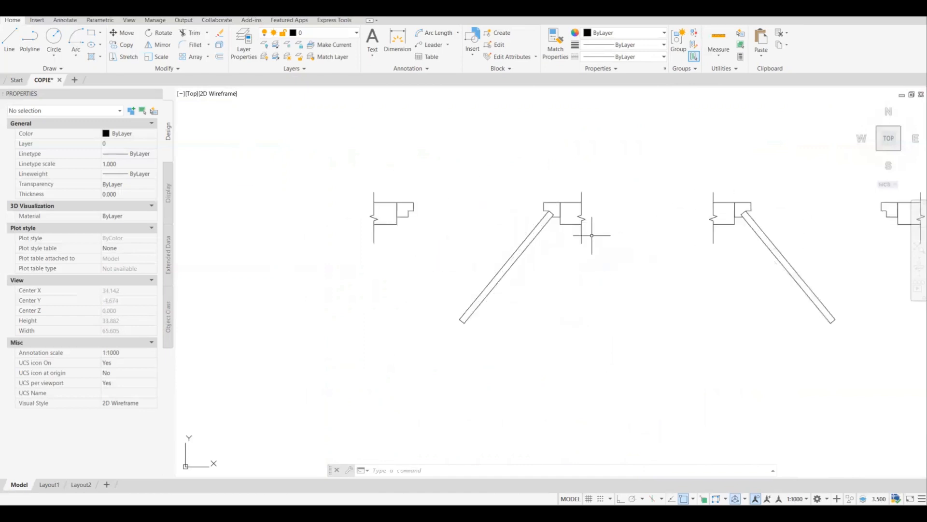
{"action": "middle_click_drag", "start_coordinate": [494, 243], "coordinate": [567, 254]}
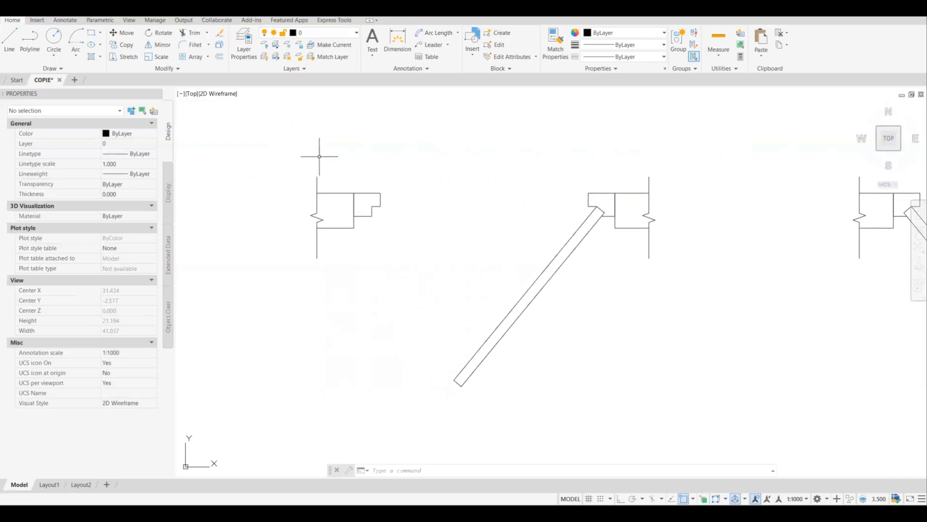
{"action": "left_click", "coordinate": [77, 38]}
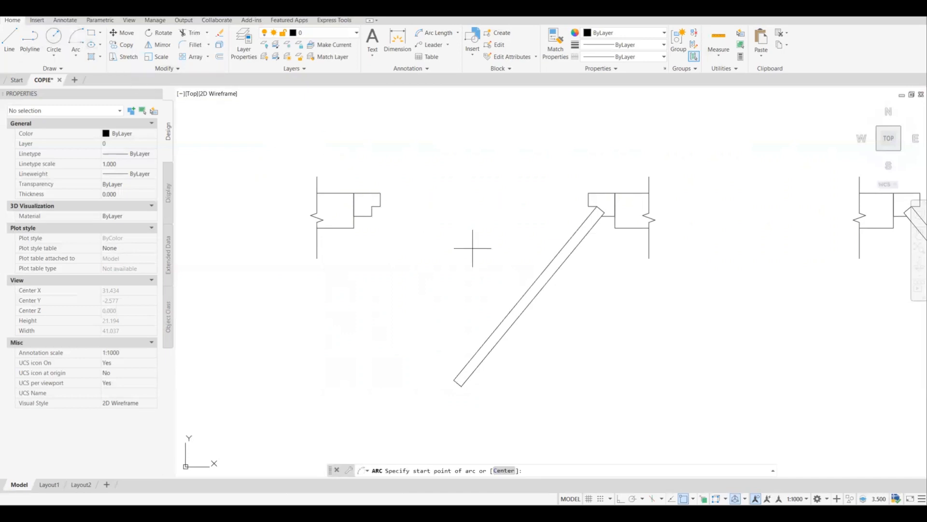
{"action": "left_click", "coordinate": [505, 471]}
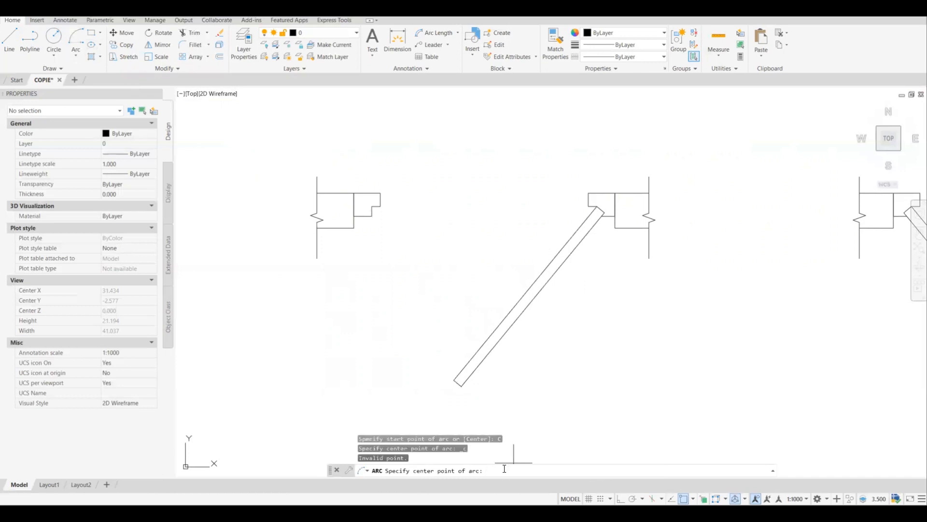
{"action": "scroll", "coordinate": [599, 205], "scroll_direction": "up", "scroll_amount": 4}
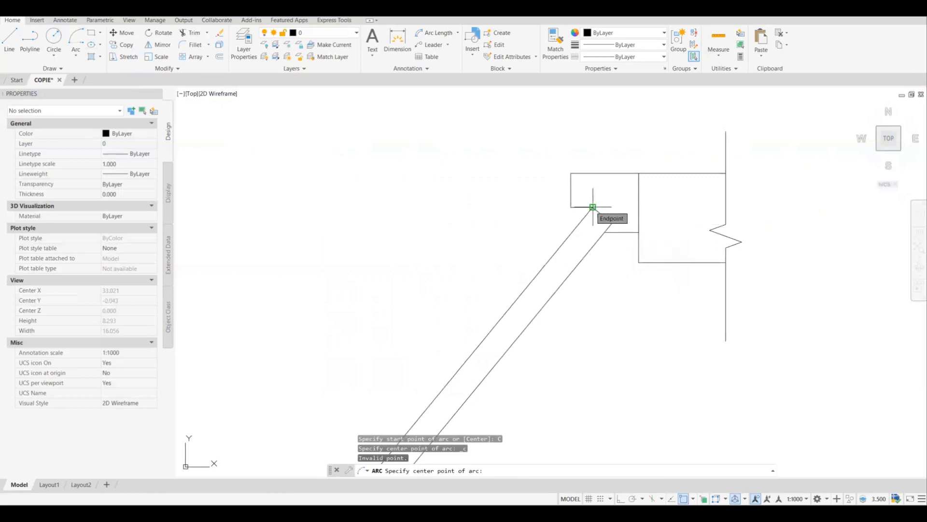
{"action": "left_click", "coordinate": [593, 207]}
{"action": "scroll", "coordinate": [592, 207], "scroll_direction": "down", "scroll_amount": 3}
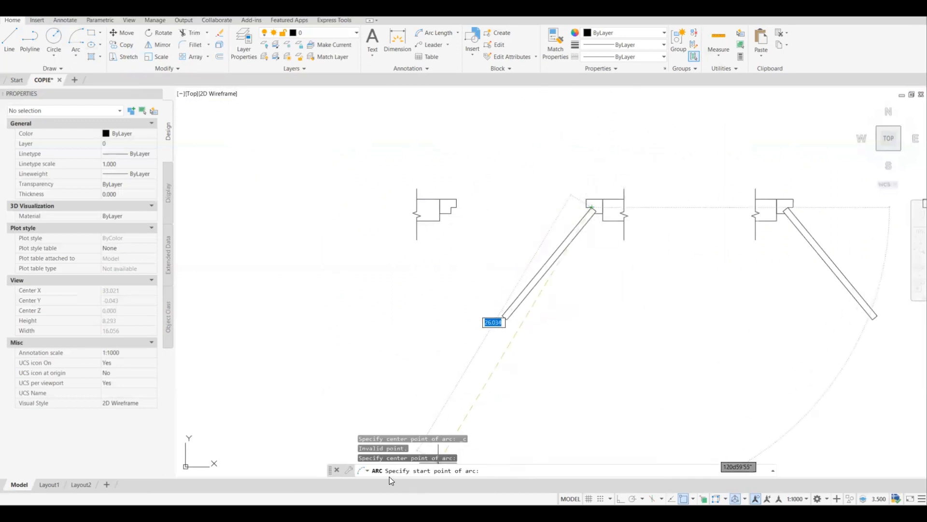
{"action": "scroll", "coordinate": [428, 207], "scroll_direction": "up", "scroll_amount": 3}
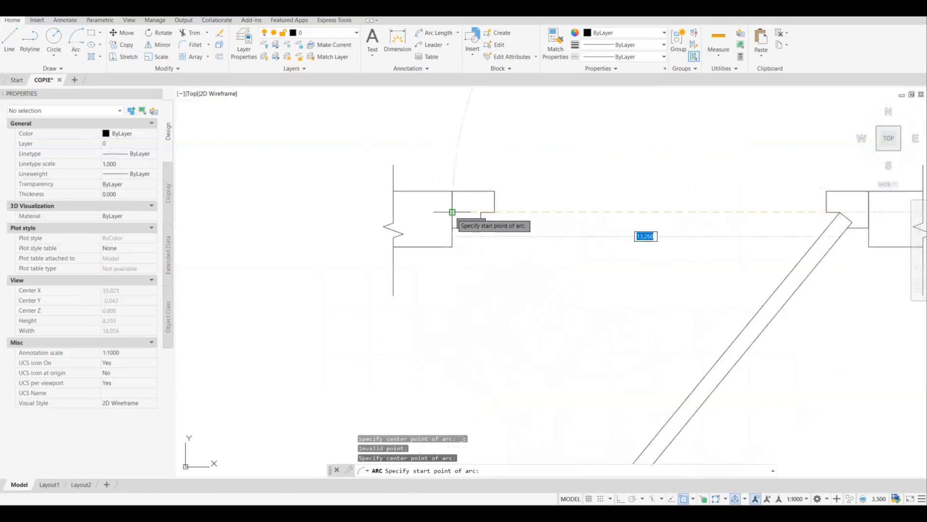
{"action": "left_click", "coordinate": [482, 212]}
{"action": "scroll", "coordinate": [481, 212], "scroll_direction": "down", "scroll_amount": 2}
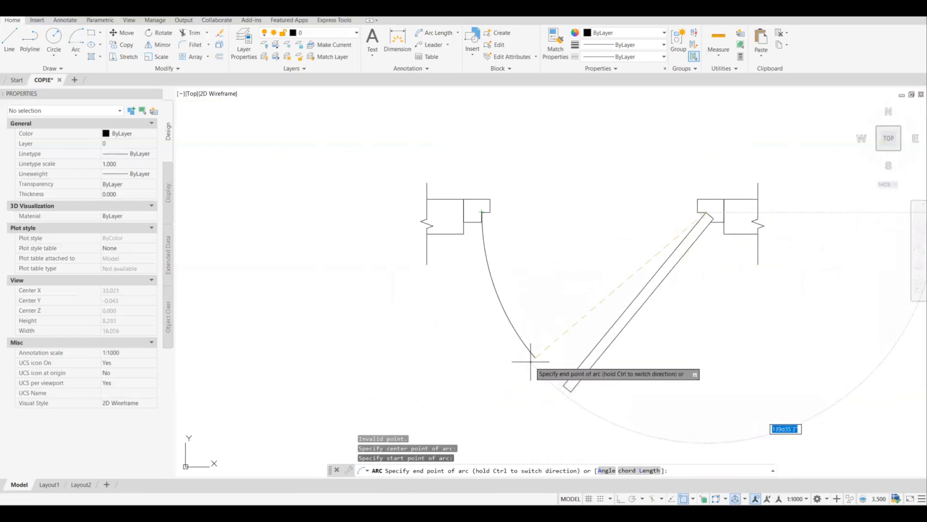
{"action": "left_click", "coordinate": [563, 385]}
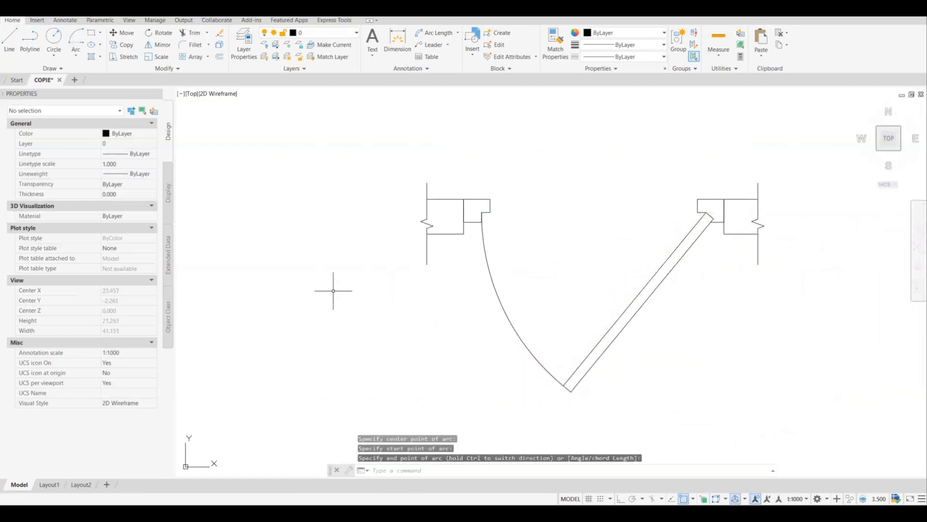
Try to draw the second door's swing arc, centred on the leaf's hinge corner, from the opposite frame's rebate corner to the leaf's free end.
{"action": "scroll", "coordinate": [333, 290], "scroll_direction": "down", "scroll_amount": 2}
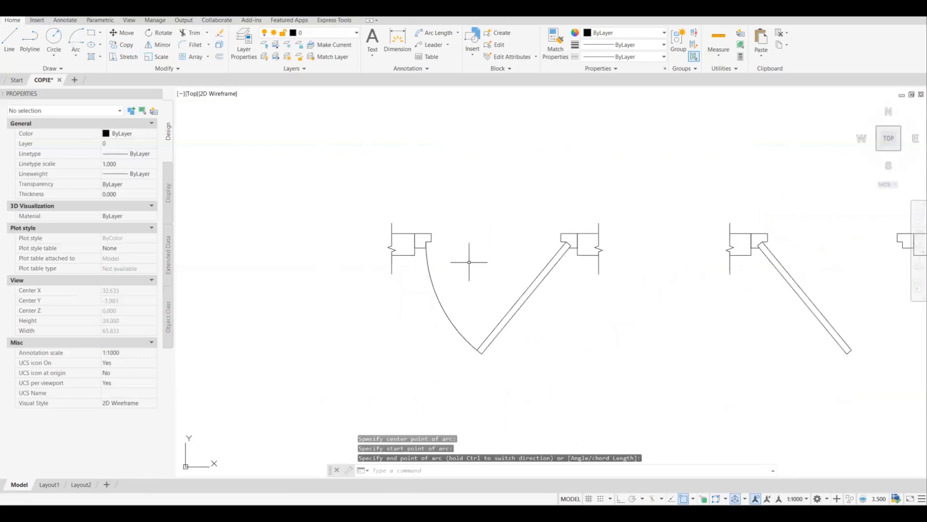
{"action": "scroll", "coordinate": [404, 256], "scroll_direction": "down", "scroll_amount": 2}
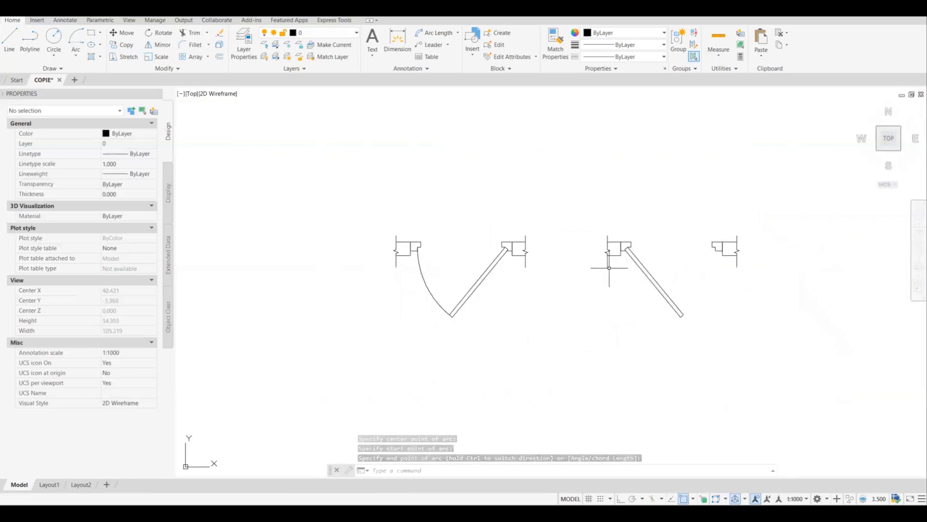
{"action": "right_click", "coordinate": [542, 163]}
{"action": "left_click", "coordinate": [567, 170]}
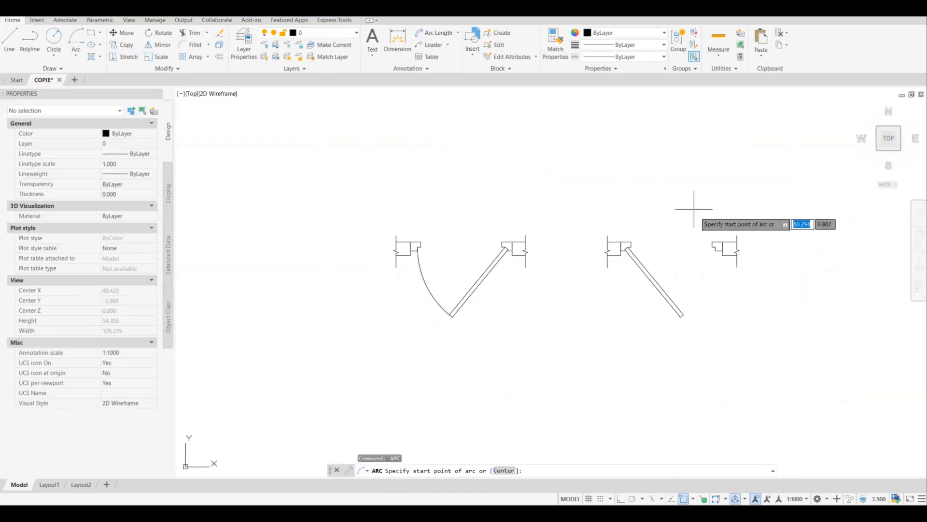
{"action": "left_click", "coordinate": [504, 471]}
{"action": "scroll", "coordinate": [638, 261], "scroll_direction": "up", "scroll_amount": 3}
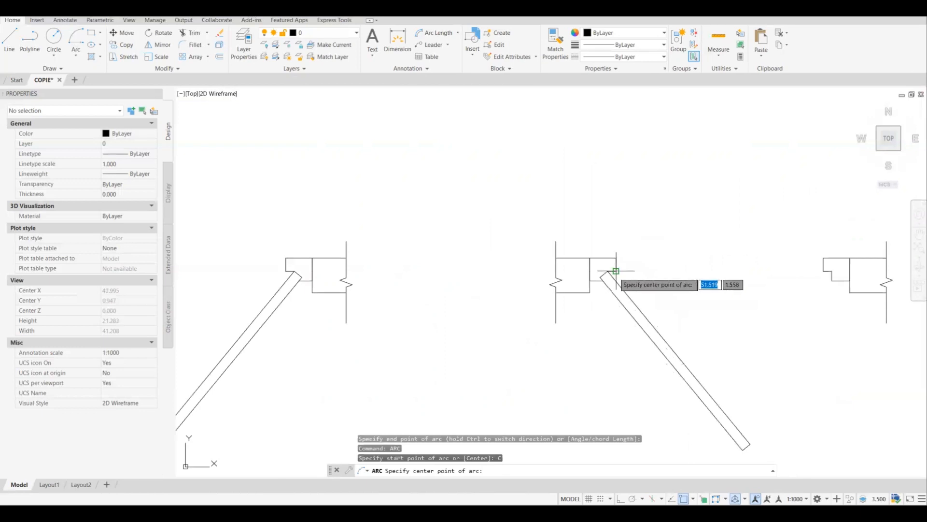
{"action": "scroll", "coordinate": [609, 272], "scroll_direction": "up", "scroll_amount": 2}
{"action": "left_click", "coordinate": [598, 267]}
{"action": "scroll", "coordinate": [579, 264], "scroll_direction": "down", "scroll_amount": 3}
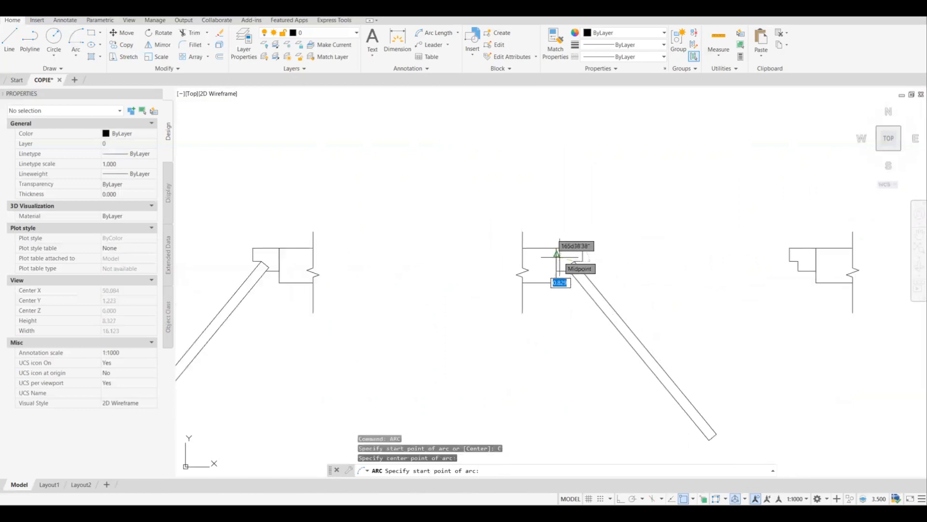
{"action": "scroll", "coordinate": [557, 256], "scroll_direction": "down", "scroll_amount": 2}
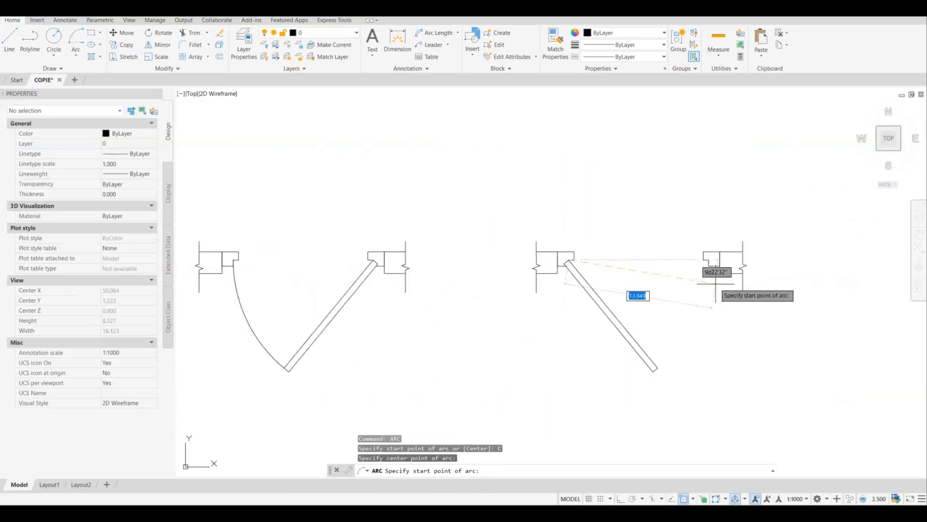
{"action": "scroll", "coordinate": [700, 259], "scroll_direction": "up", "scroll_amount": 2}
{"action": "left_click", "coordinate": [706, 259]}
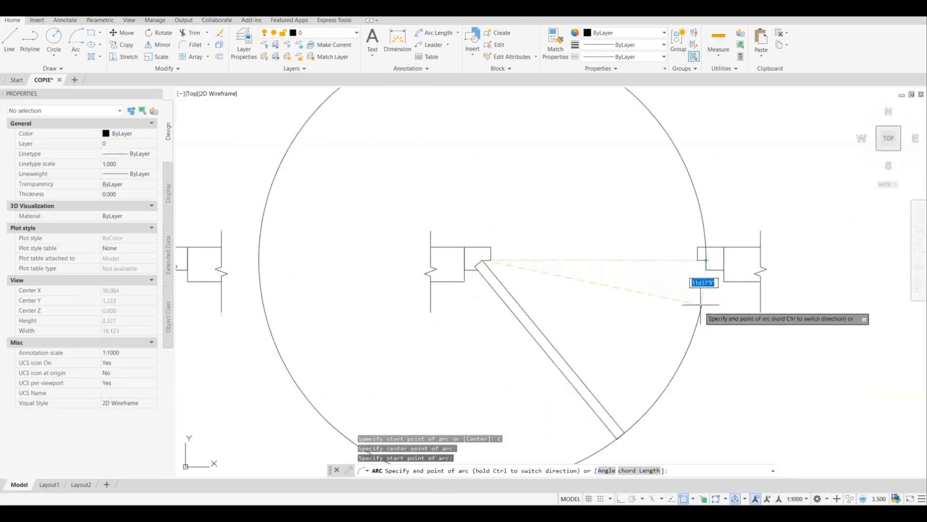
{"action": "left_click", "coordinate": [624, 429]}
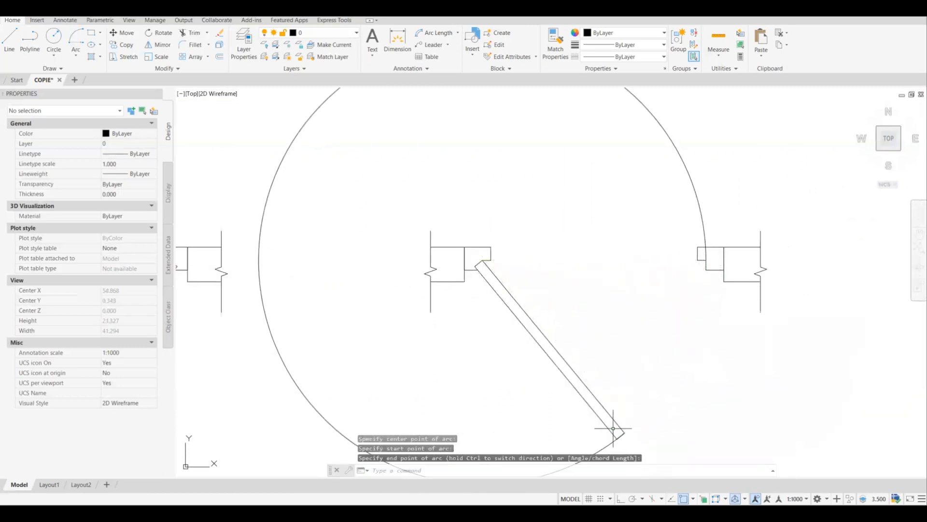
Erase the large arc drawn the wrong way around the second door.
{"action": "scroll", "coordinate": [604, 261], "scroll_direction": "down", "scroll_amount": 4}
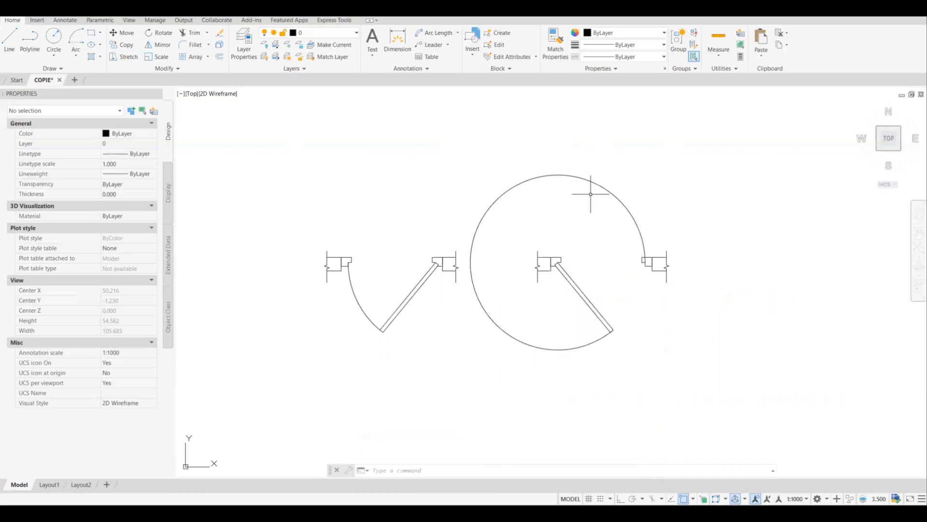
{"action": "left_click", "coordinate": [593, 163]}
{"action": "left_click", "coordinate": [580, 190]}
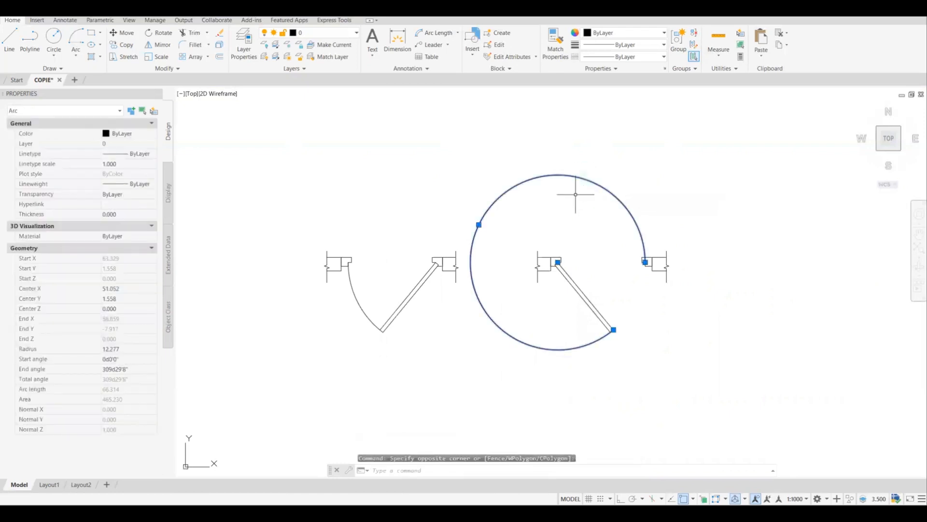
{"action": "key", "text": "Delete"}
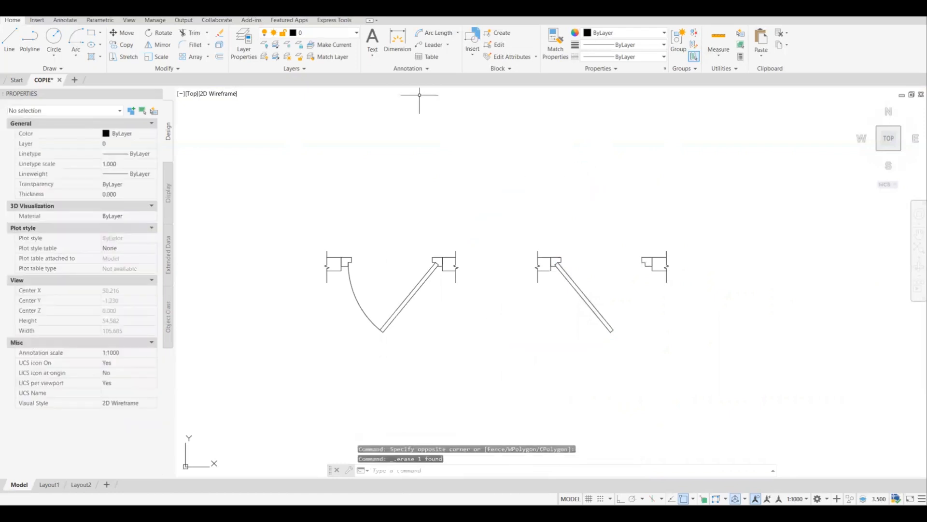
Draw the second door's swing arc, centred on the leaf's hinge corner, from the leaf's free end to the opposite frame's rebate corner.
{"action": "left_click", "coordinate": [76, 37]}
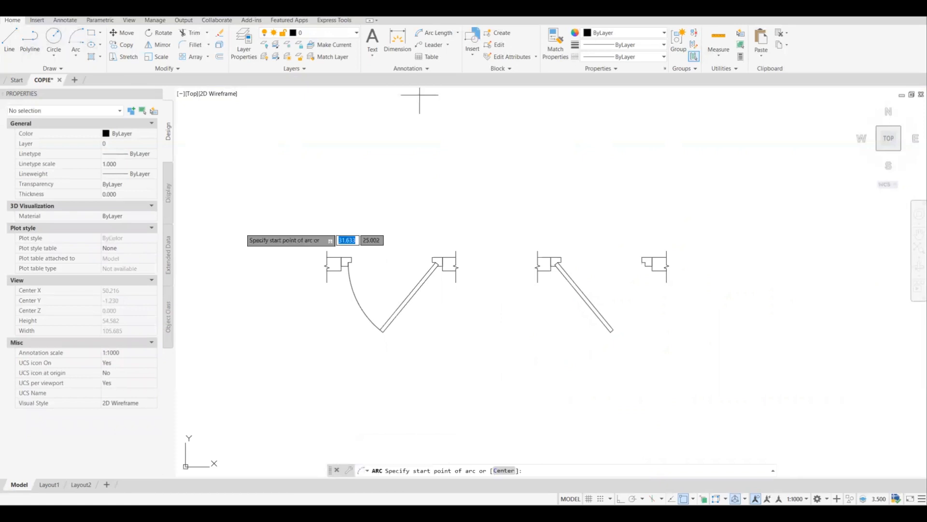
{"action": "double_click", "coordinate": [504, 471]}
{"action": "scroll", "coordinate": [574, 274], "scroll_direction": "up", "scroll_amount": 5}
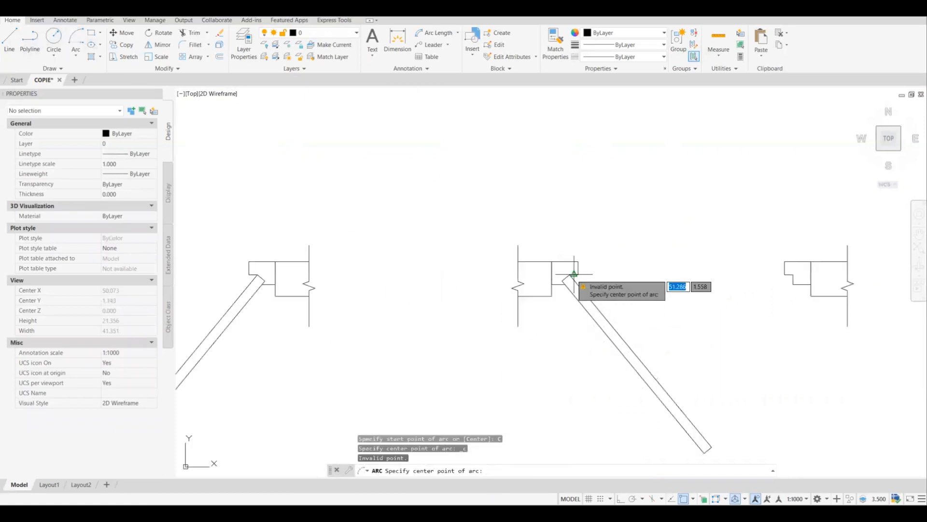
{"action": "left_click", "coordinate": [571, 273]}
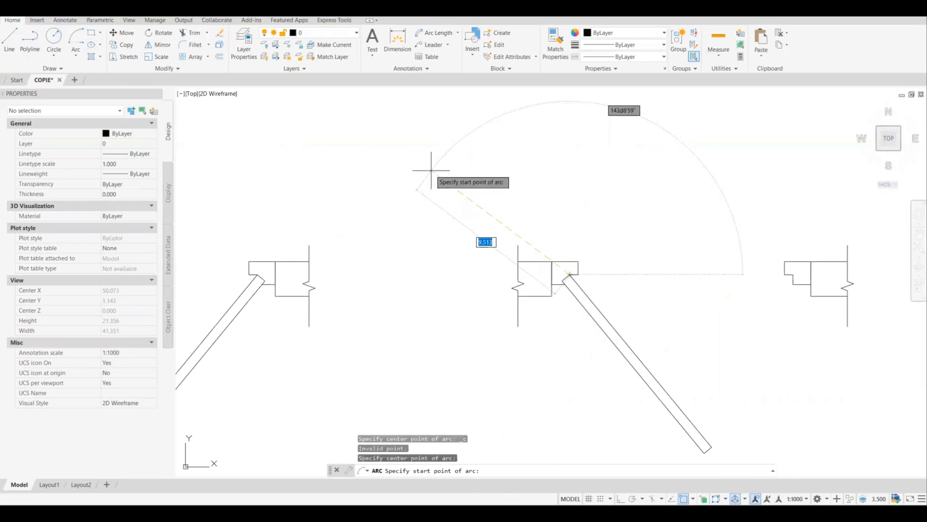
{"action": "scroll", "coordinate": [575, 251], "scroll_direction": "down", "scroll_amount": 2}
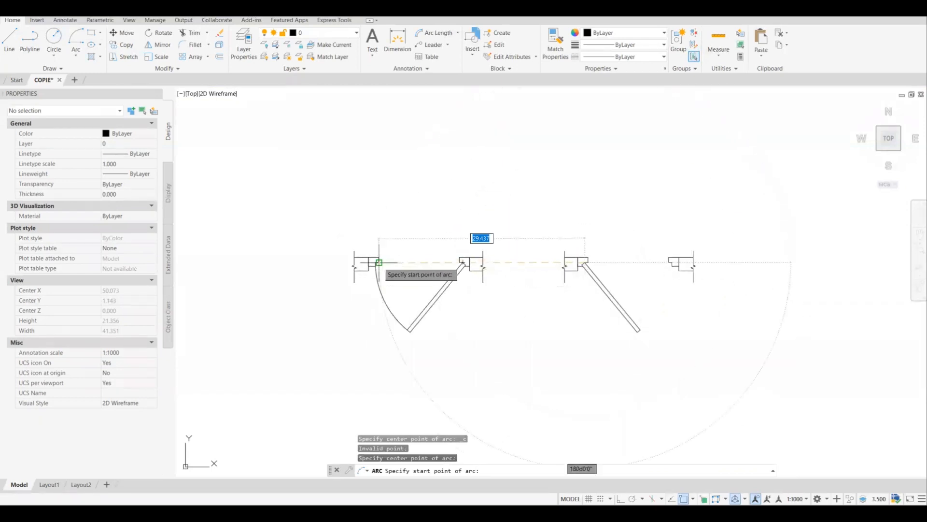
{"action": "scroll", "coordinate": [652, 269], "scroll_direction": "up", "scroll_amount": 2}
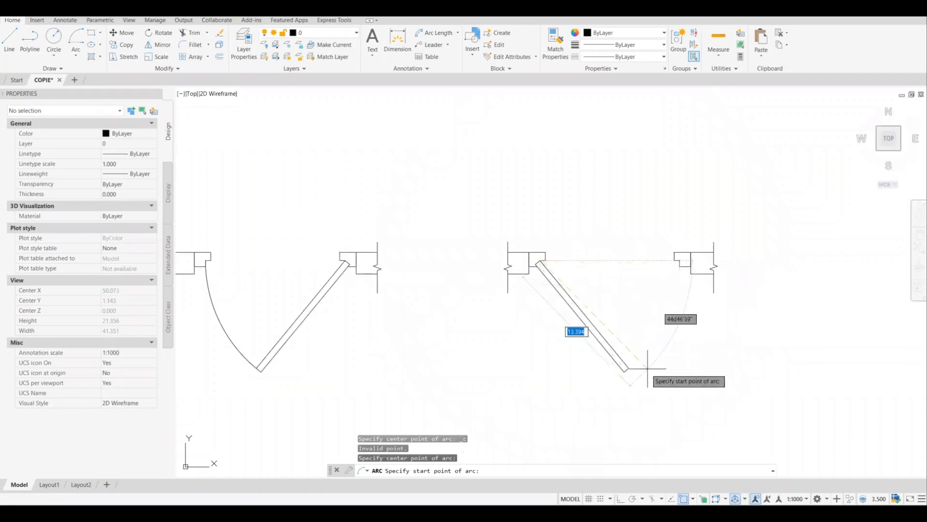
{"action": "scroll", "coordinate": [648, 368], "scroll_direction": "up", "scroll_amount": 4}
{"action": "left_click", "coordinate": [581, 355]}
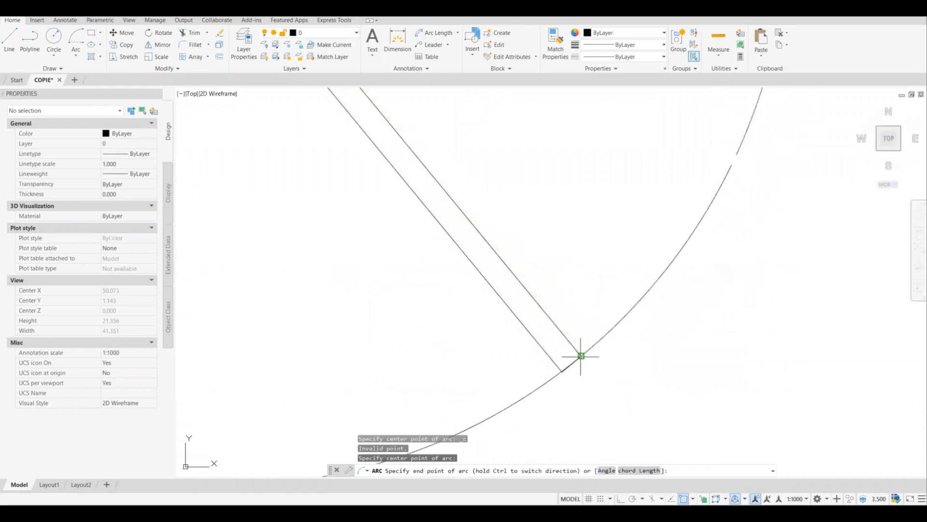
{"action": "scroll", "coordinate": [580, 356], "scroll_direction": "down", "scroll_amount": 3}
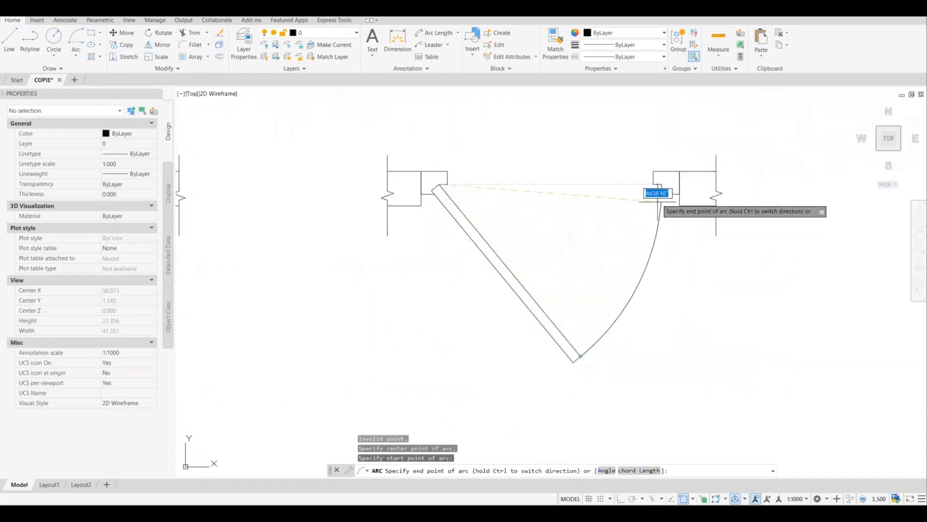
{"action": "scroll", "coordinate": [653, 206], "scroll_direction": "up", "scroll_amount": 2}
{"action": "left_click", "coordinate": [663, 184]}
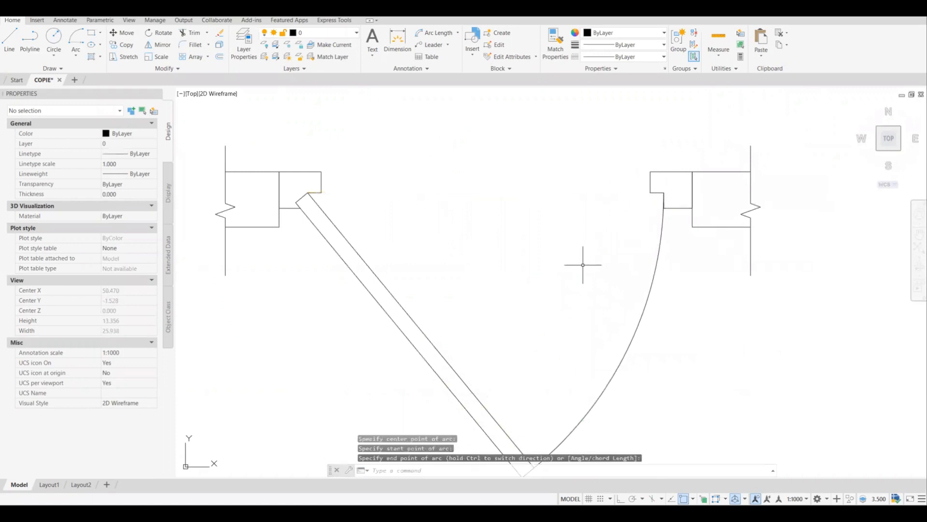
{"action": "scroll", "coordinate": [587, 252], "scroll_direction": "down", "scroll_amount": 2}
{"action": "scroll", "coordinate": [587, 253], "scroll_direction": "down", "scroll_amount": 2}
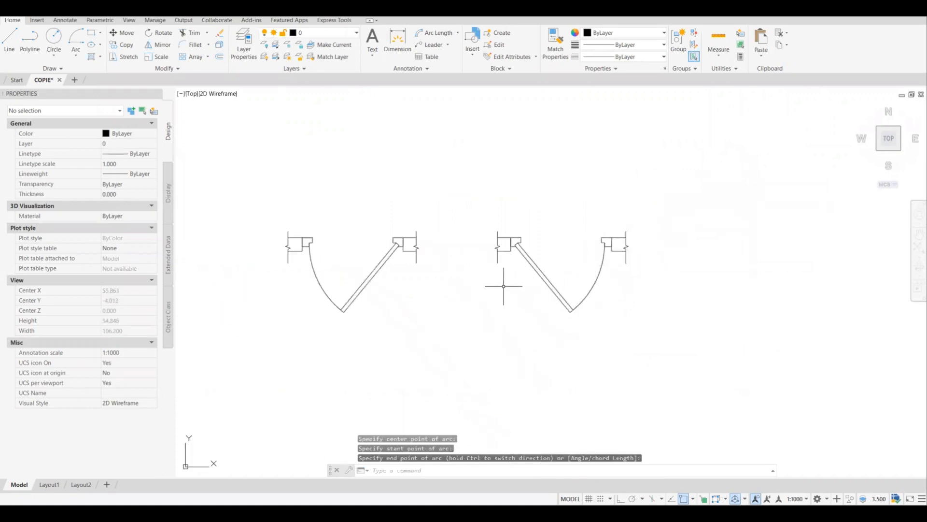